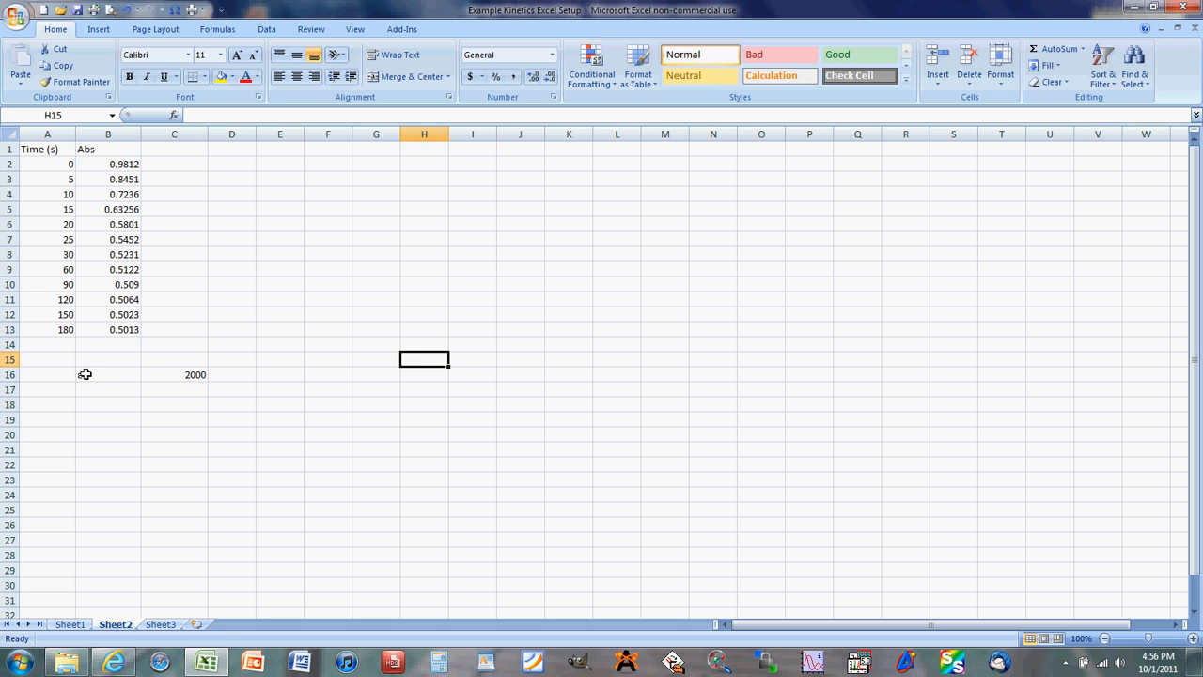
- Add the column headings Conc, ln Conc and 1/Conc in cells C1, D1 and E1
drag(88, 374, 194, 375)
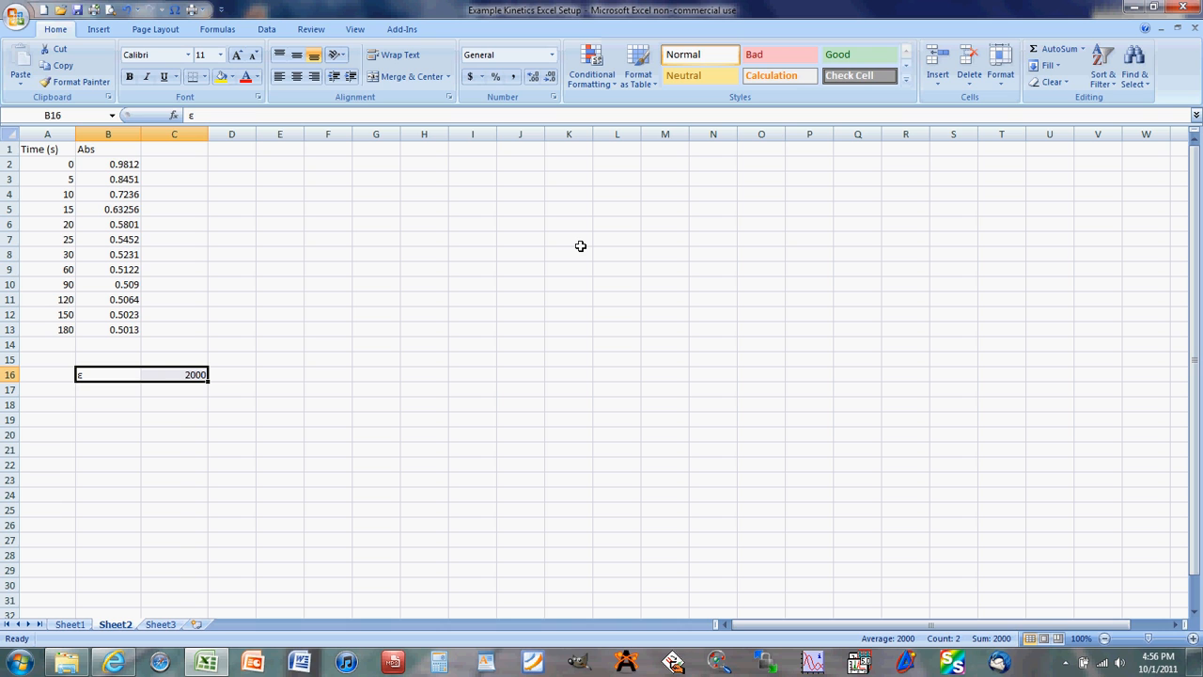
click(190, 151)
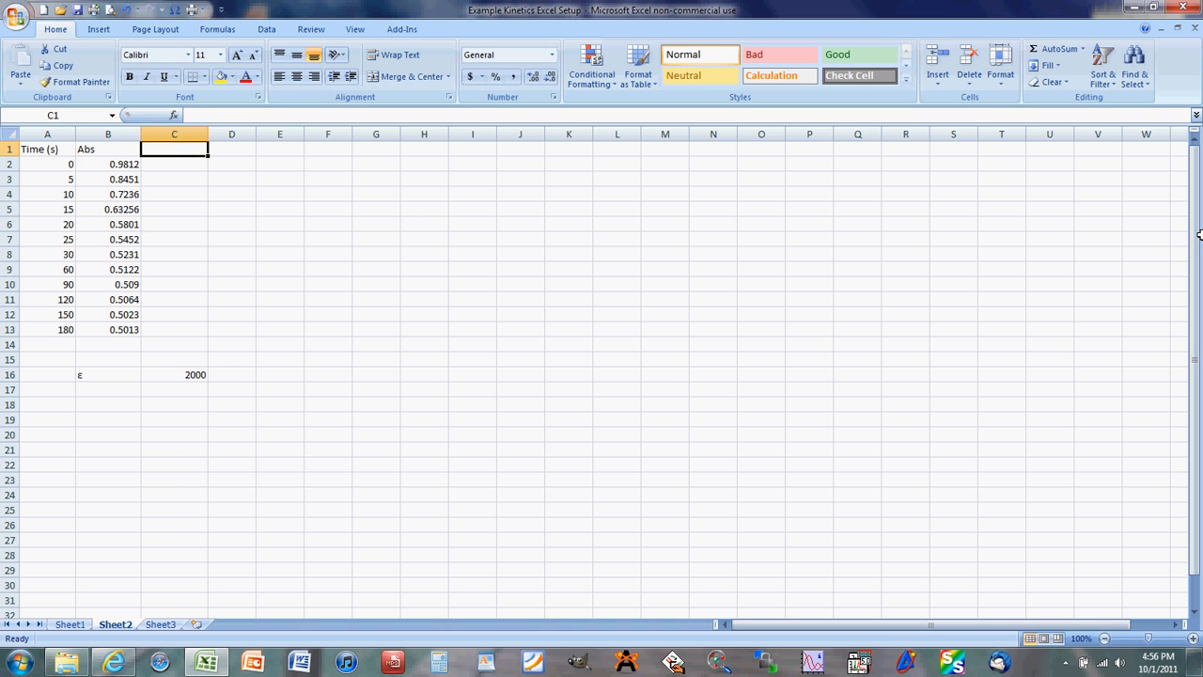
text(Con)
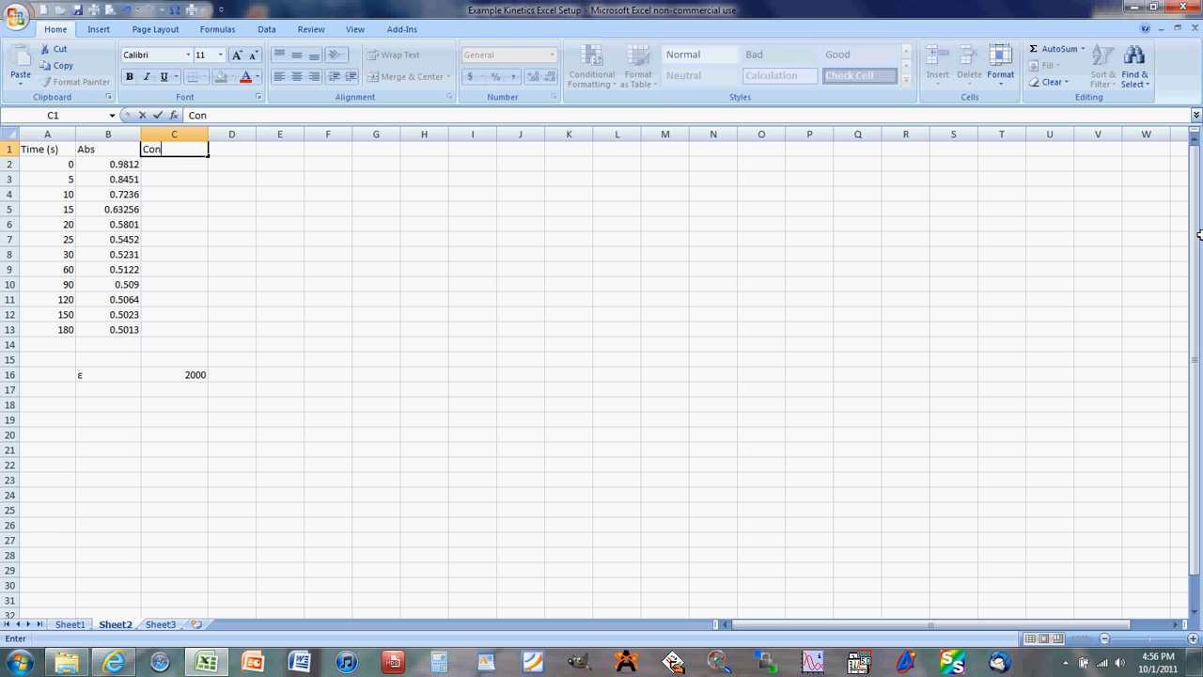
text(c)
key(Tab)
text(ln Conc)
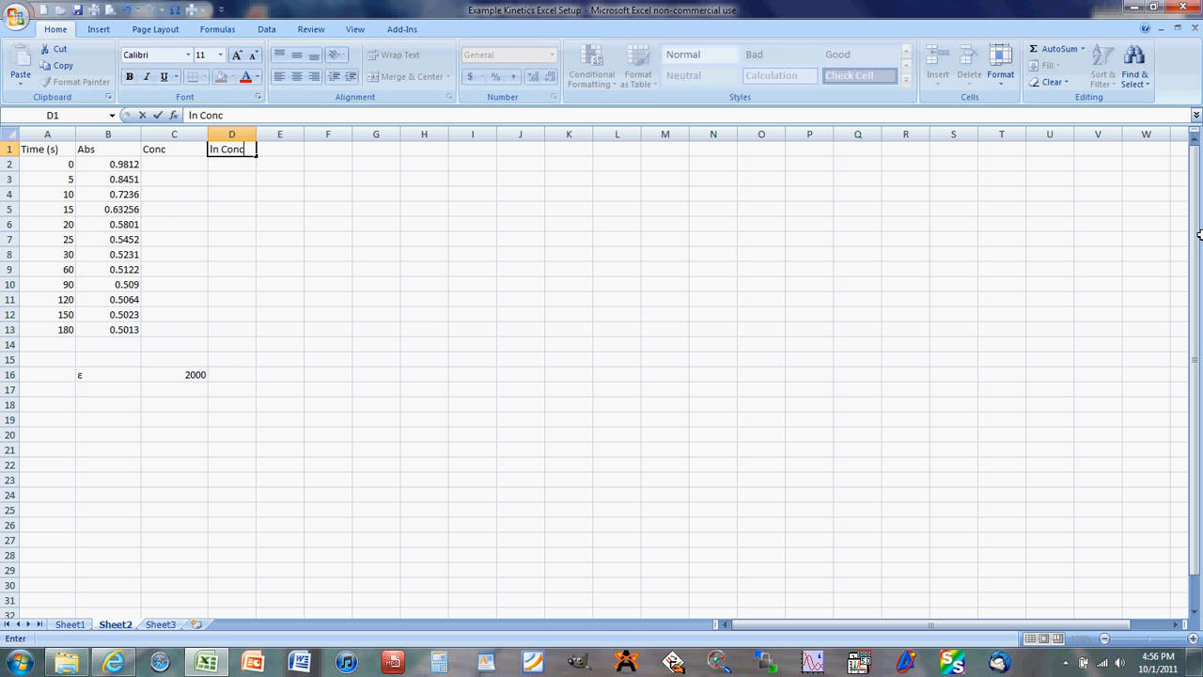
key(Tab)
text(1)
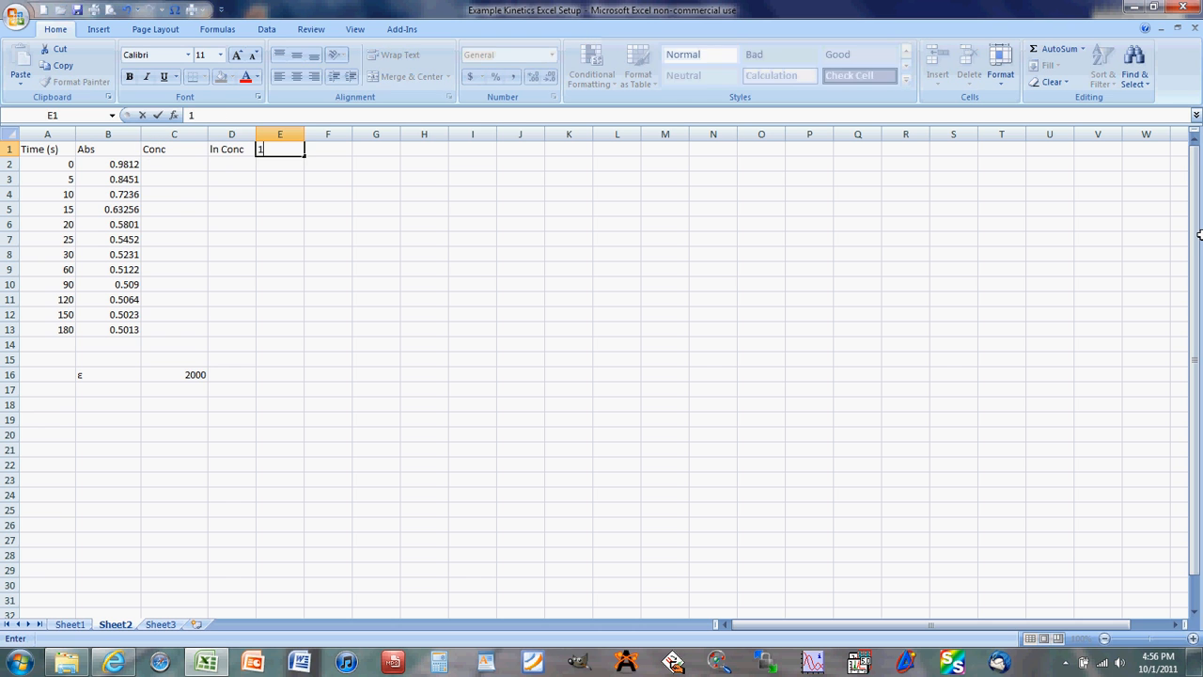
text(/Conc)
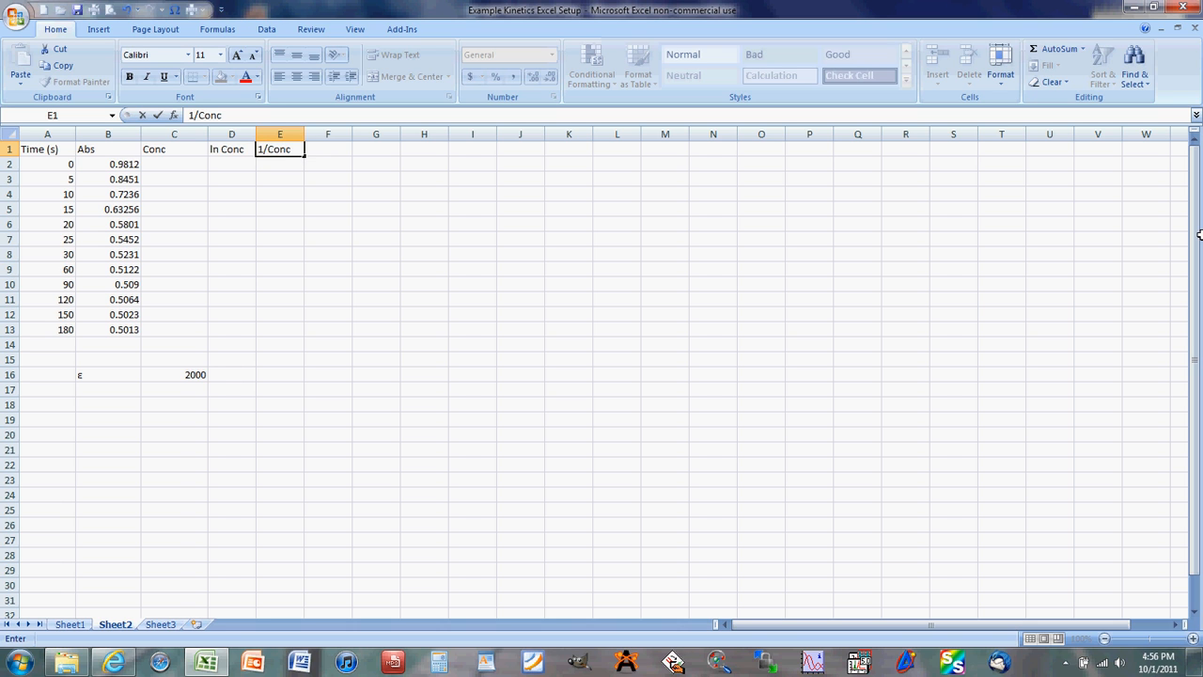
click(159, 166)
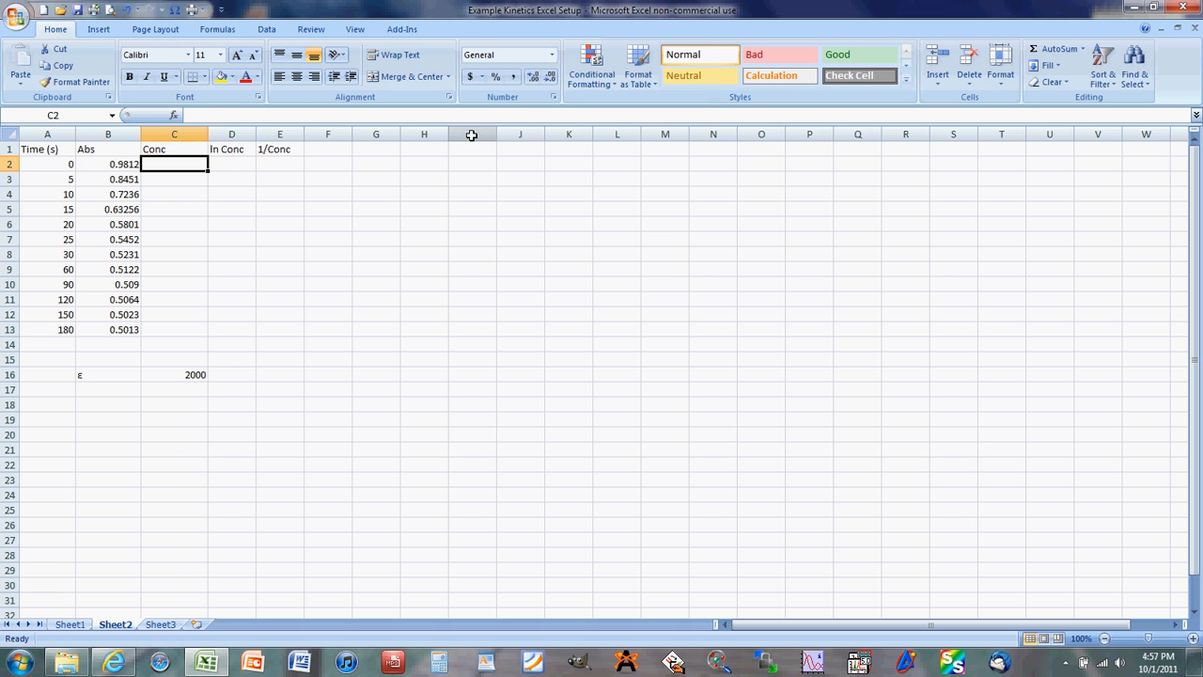
click(175, 114)
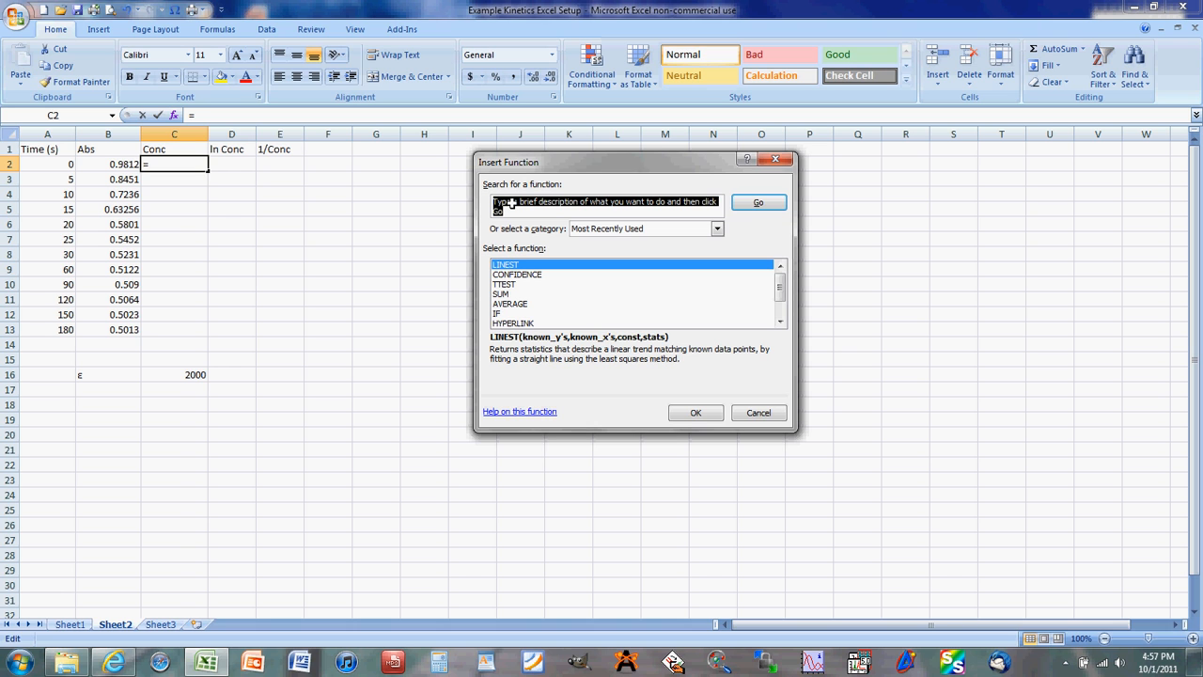
click(716, 228)
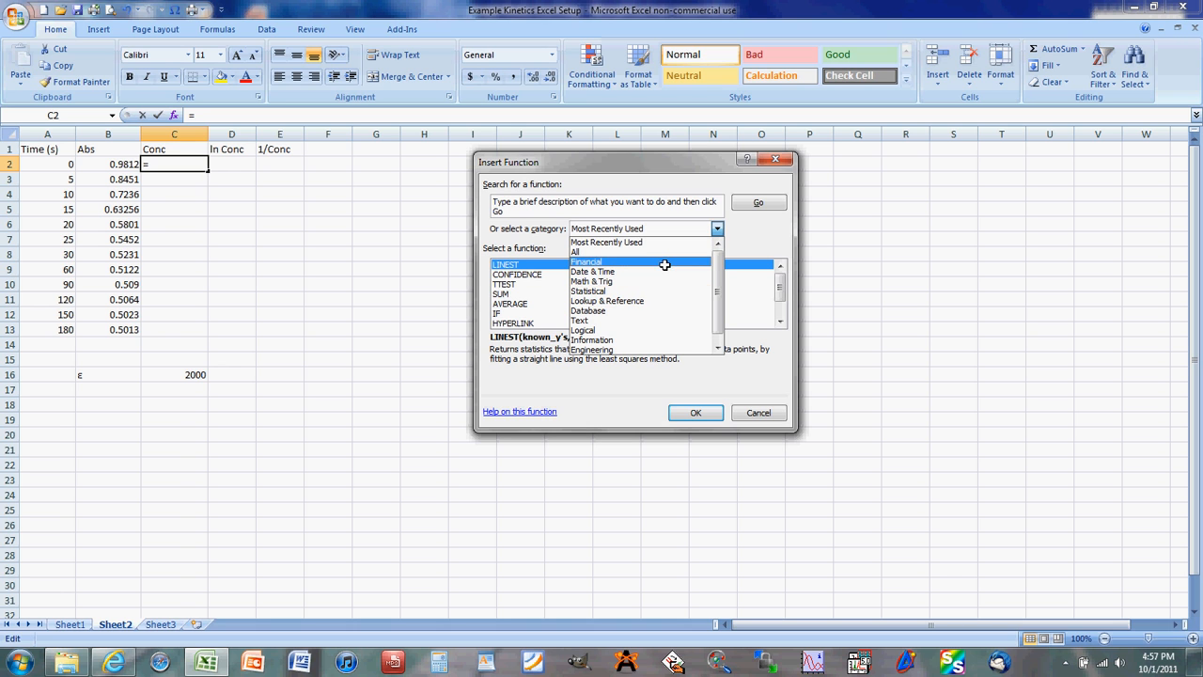
click(716, 227)
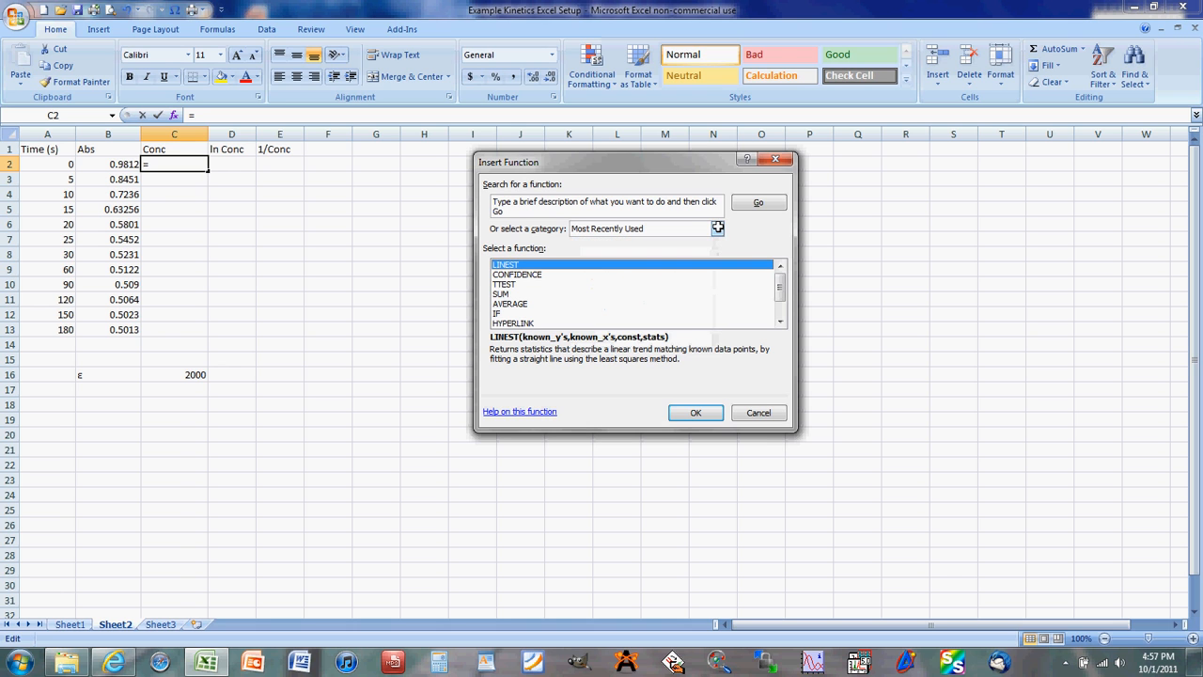
click(757, 411)
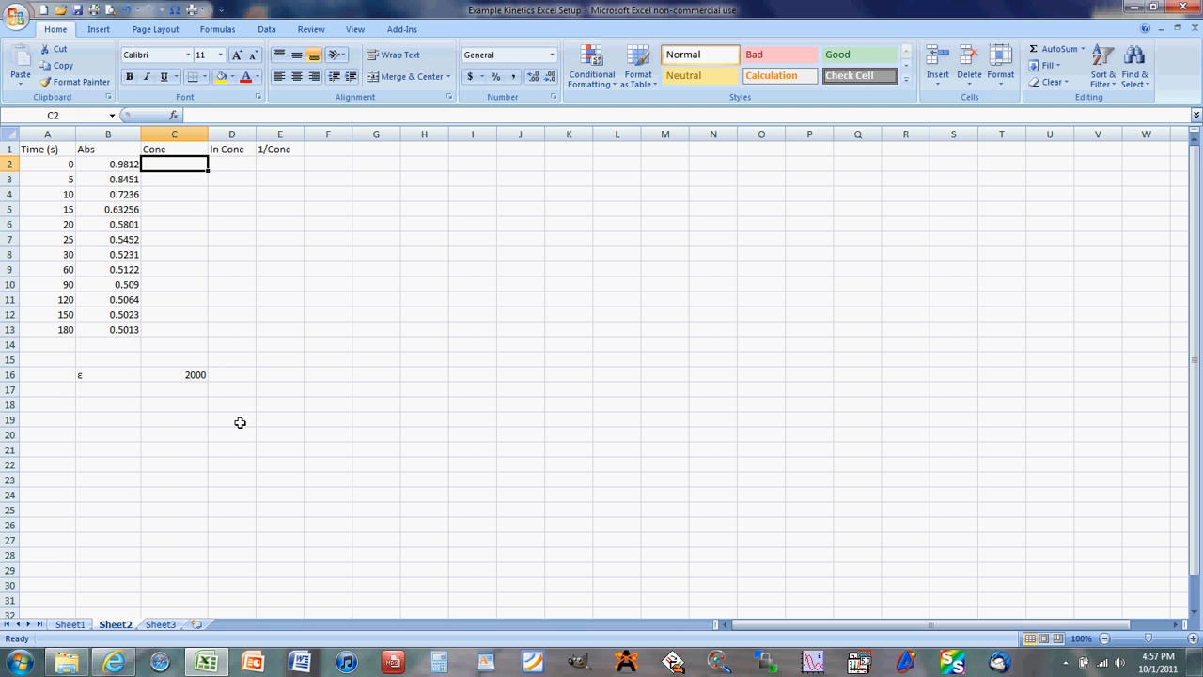
- Enter the formula =B2/2000 in cell C2 to convert the first absorbance to concentration
text(=)
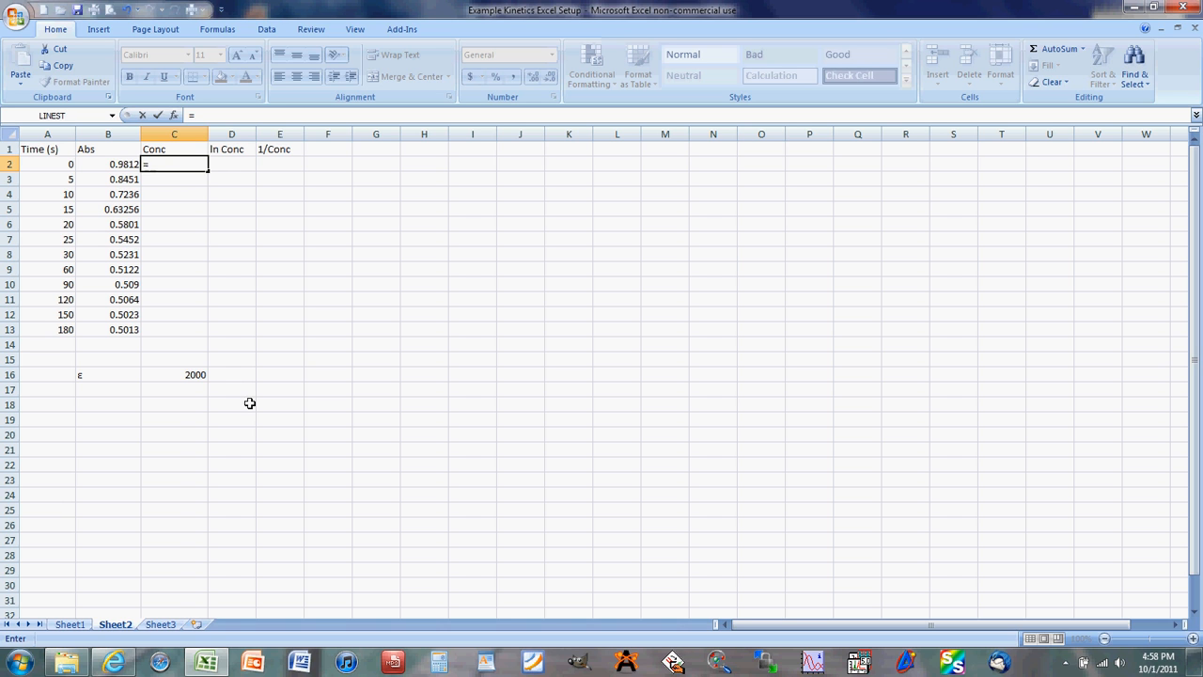
click(131, 164)
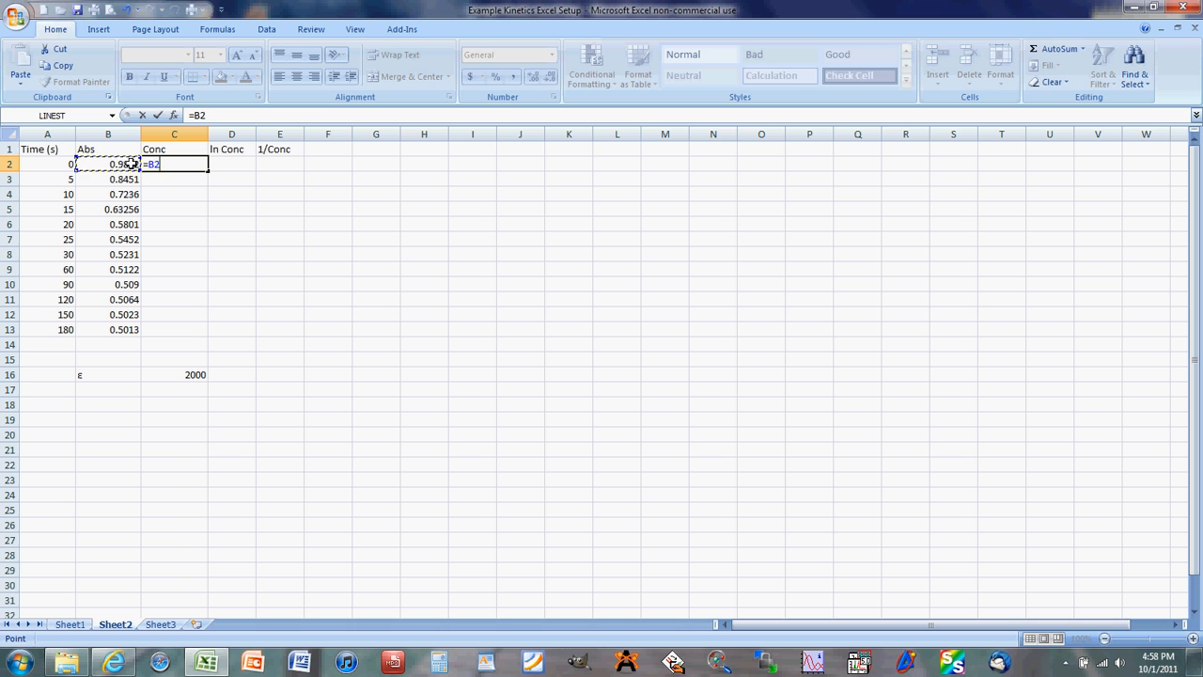
text(/2000)
key(Return)
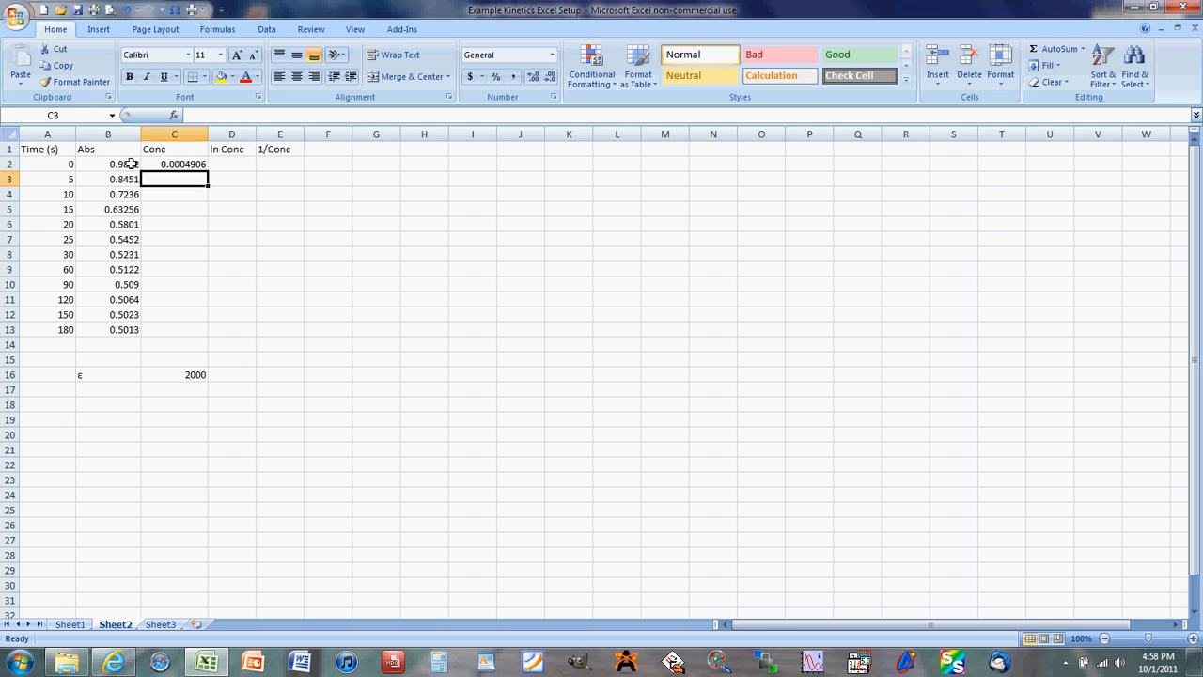
- Fill the concentration formula from C2 down to C13 and check the cell reference in the row below
click(199, 164)
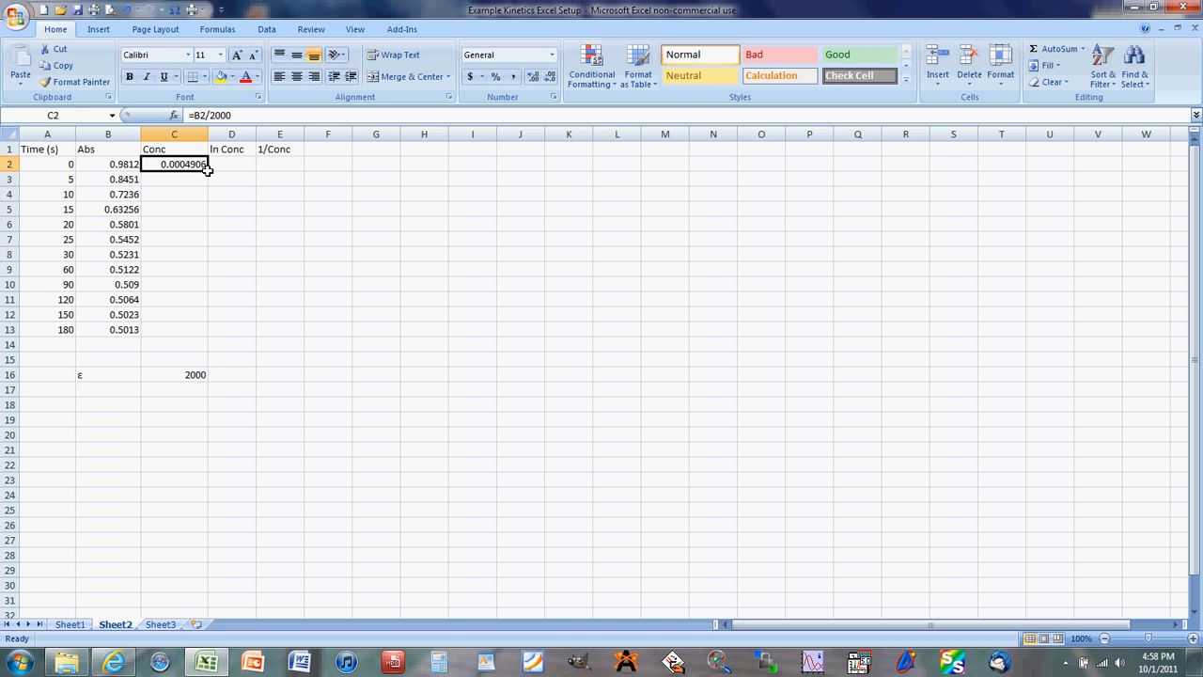
drag(207, 168, 211, 334)
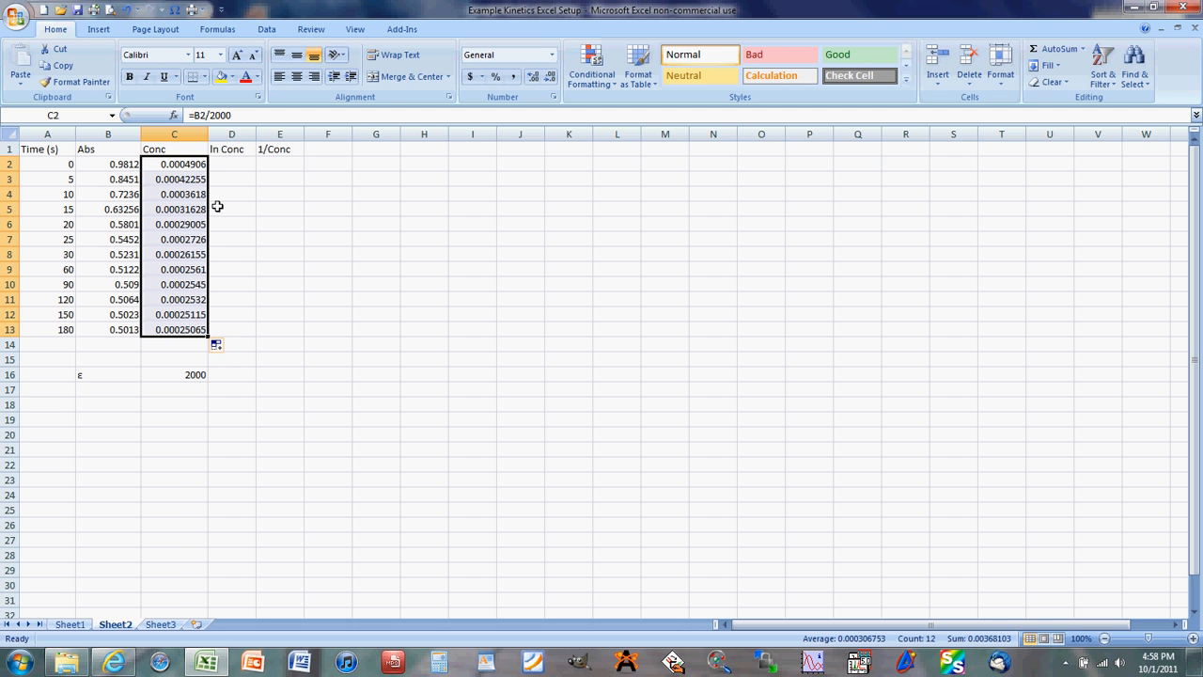
click(191, 164)
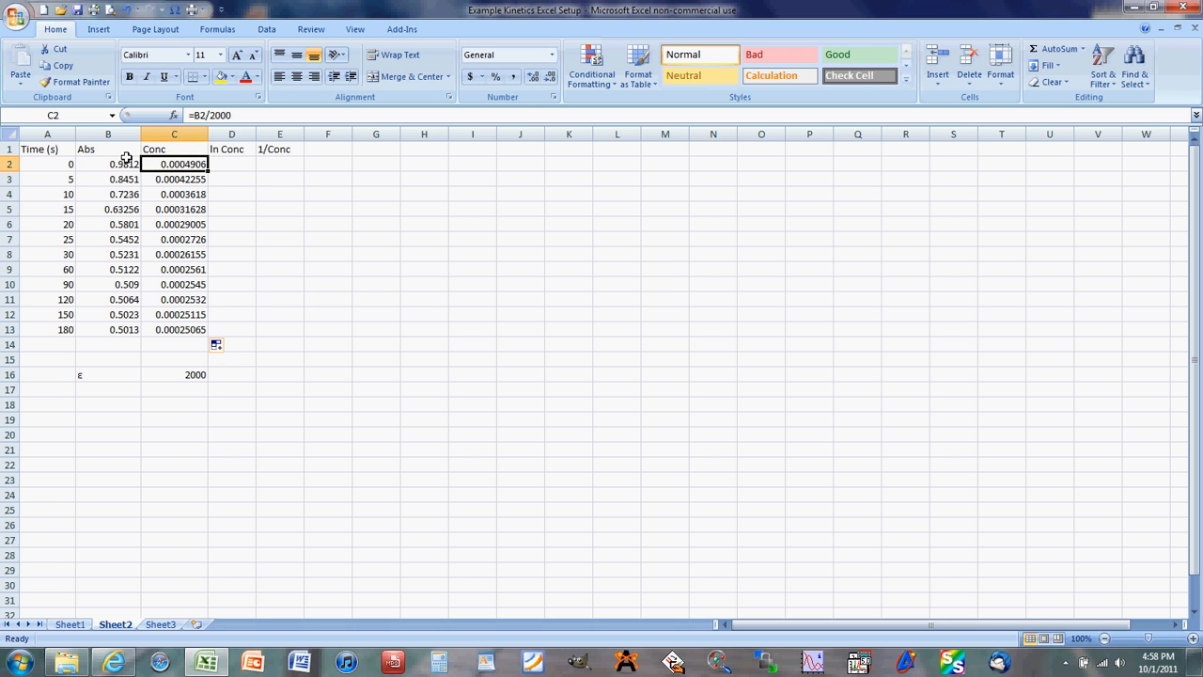
click(191, 178)
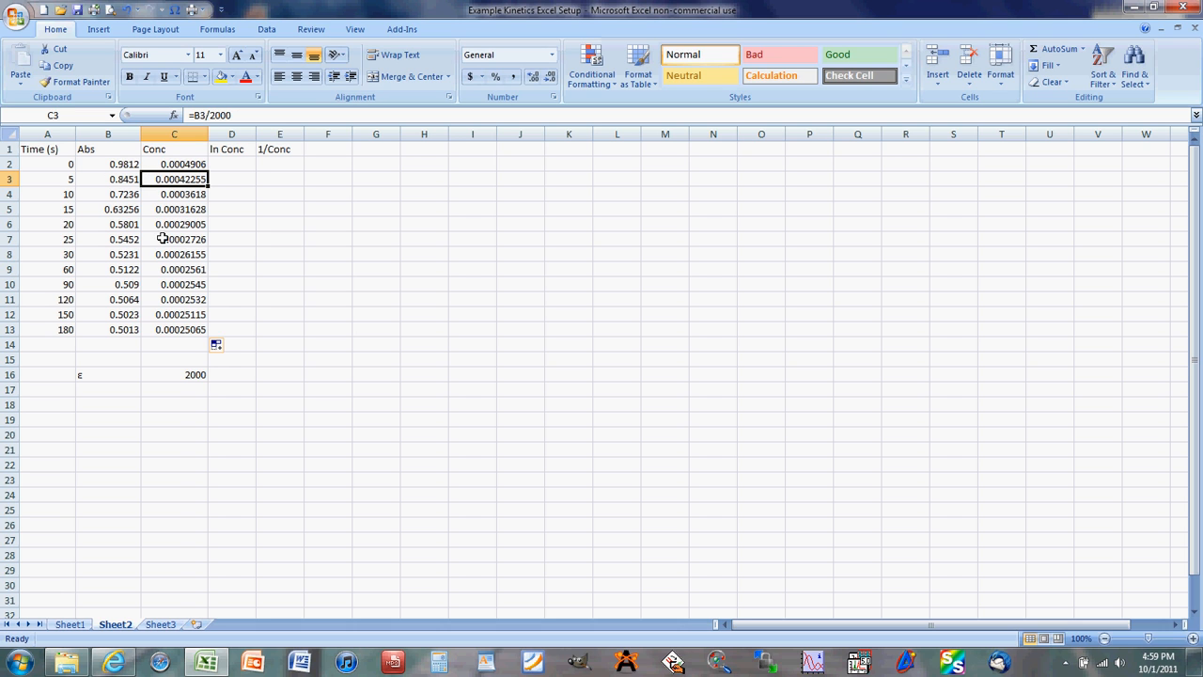
- Calculate the natural log of concentration with =LN(C2) in cell D2 and fill it down to D13
click(230, 163)
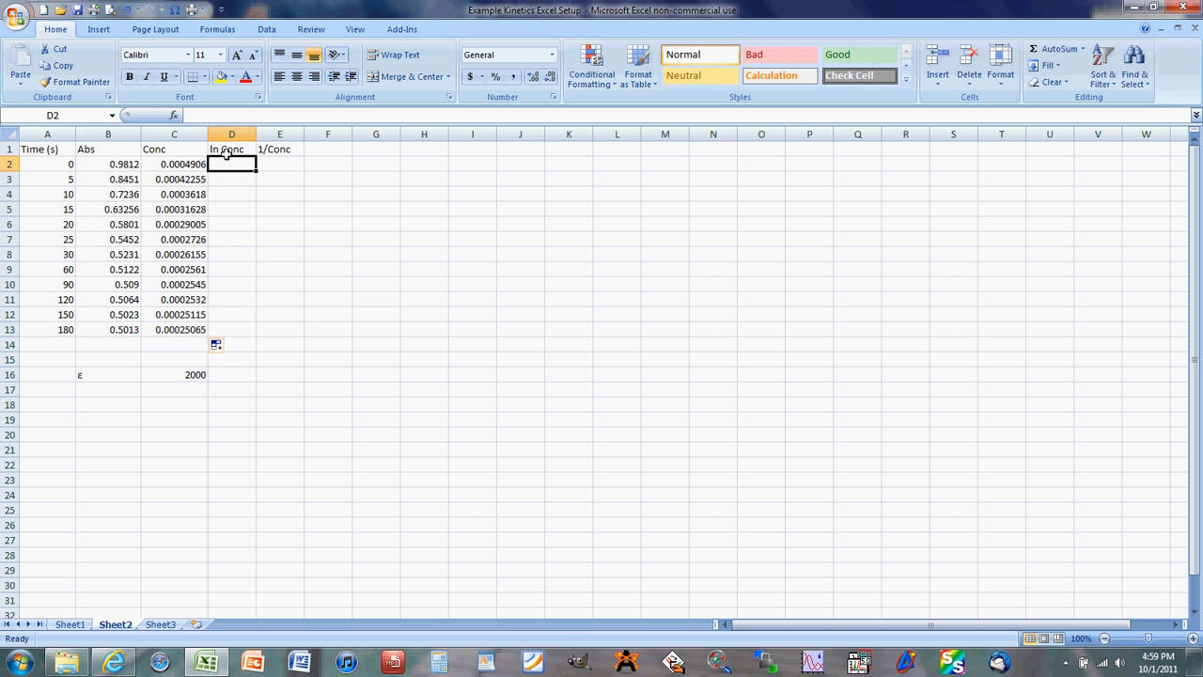
text(=ln)
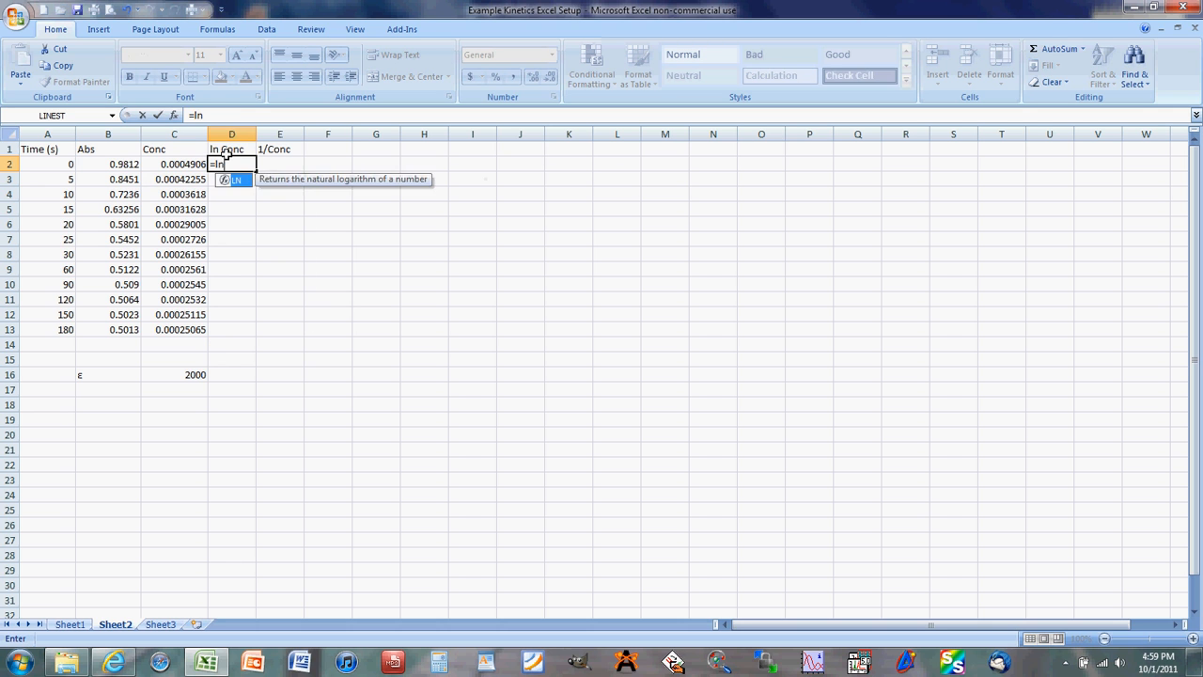
text(()
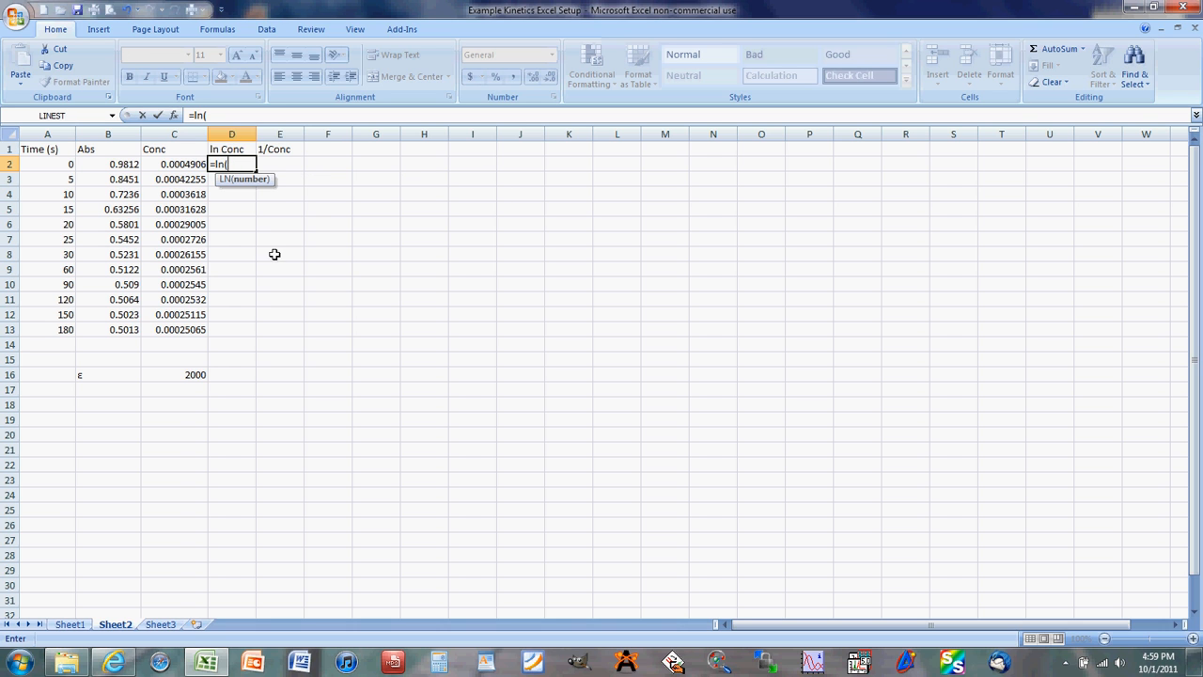
click(185, 162)
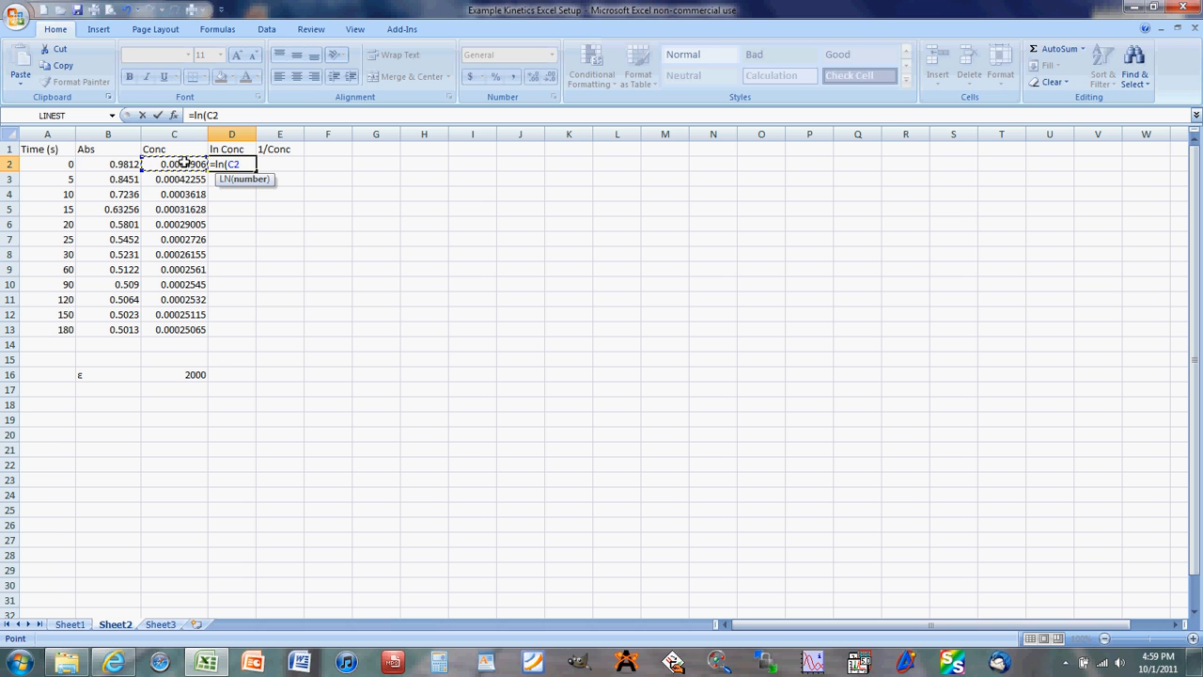
text())
key(Return)
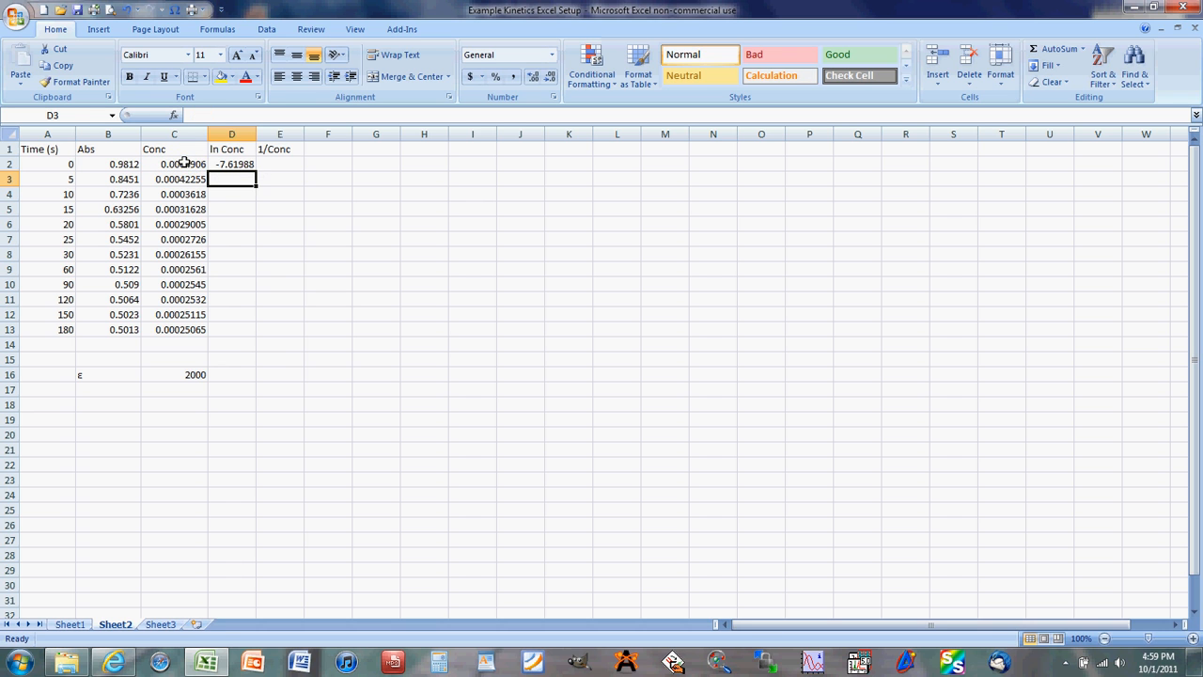
click(214, 162)
drag(254, 171, 257, 331)
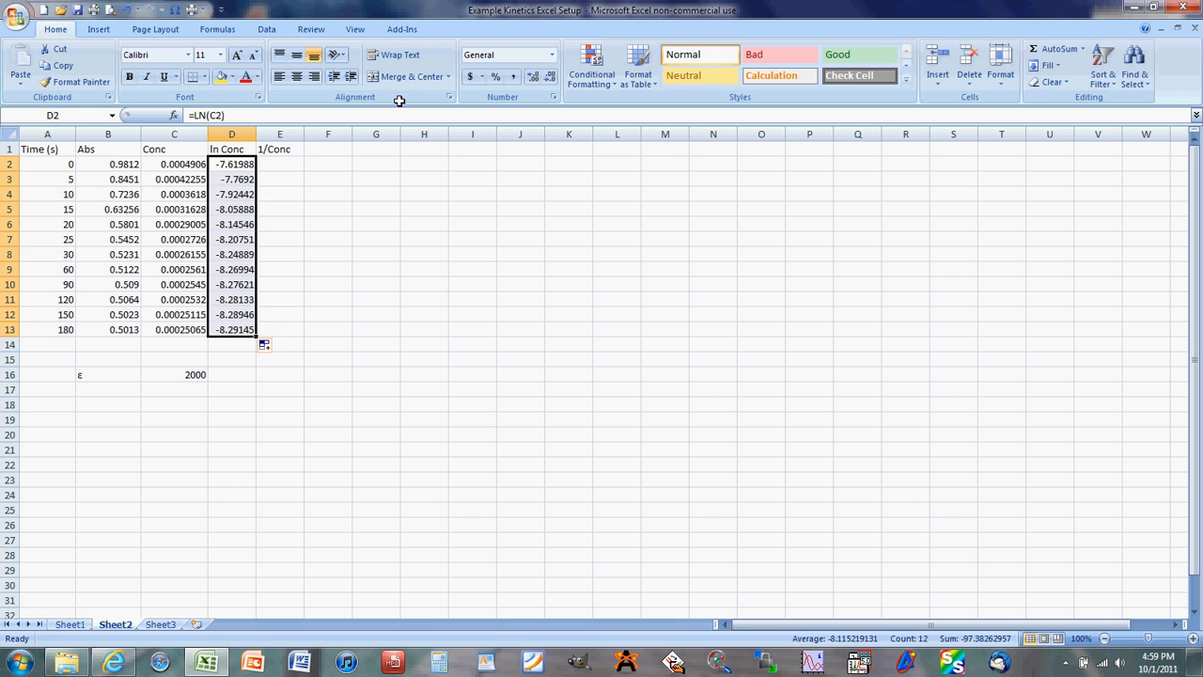
- Enter the formula =1/C2 in cell E2 to calculate the reciprocal of the first concentration
click(275, 166)
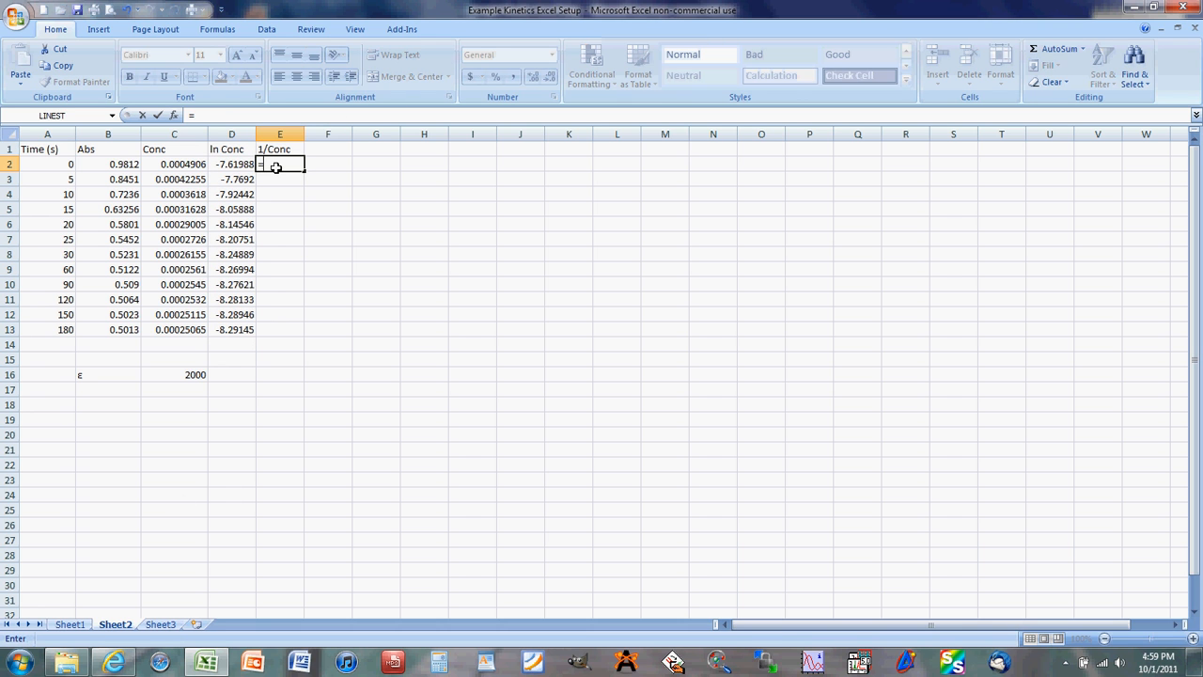
text(1)
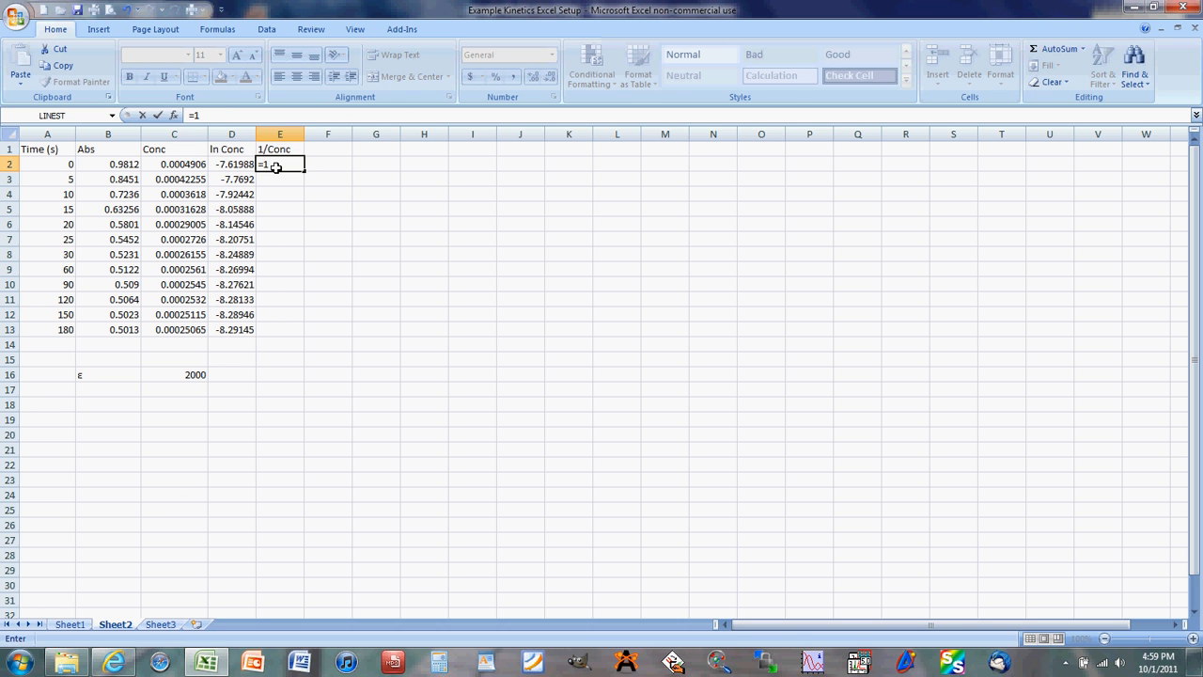
text(/)
click(193, 165)
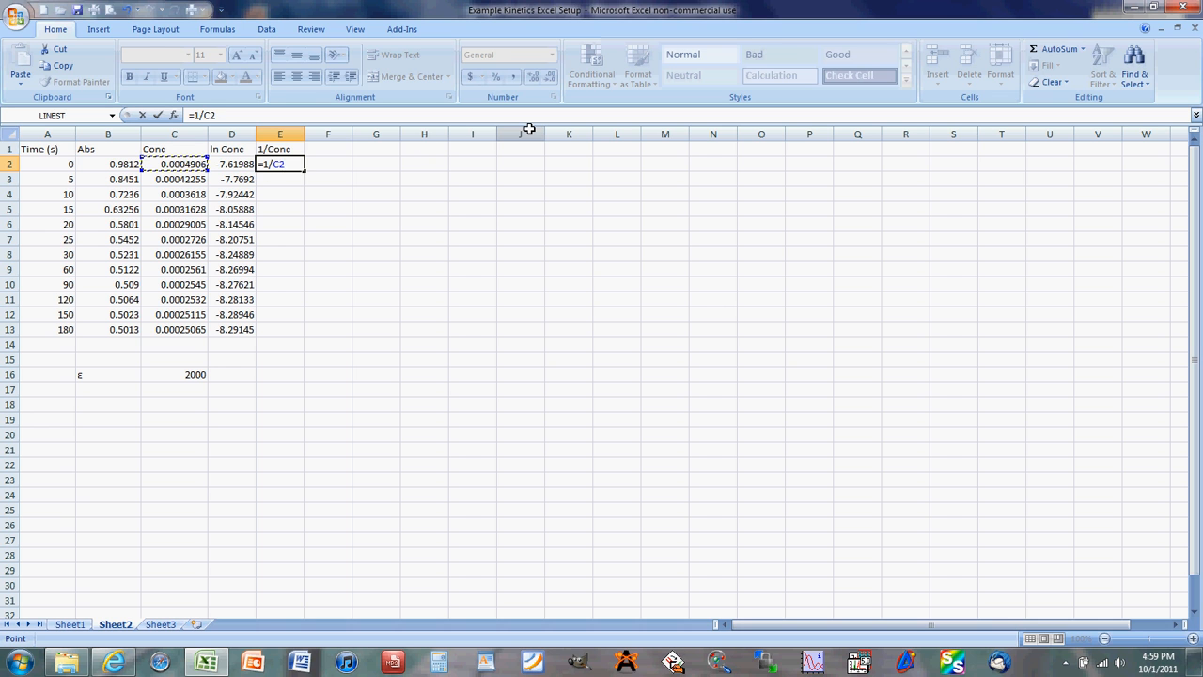
key(Return)
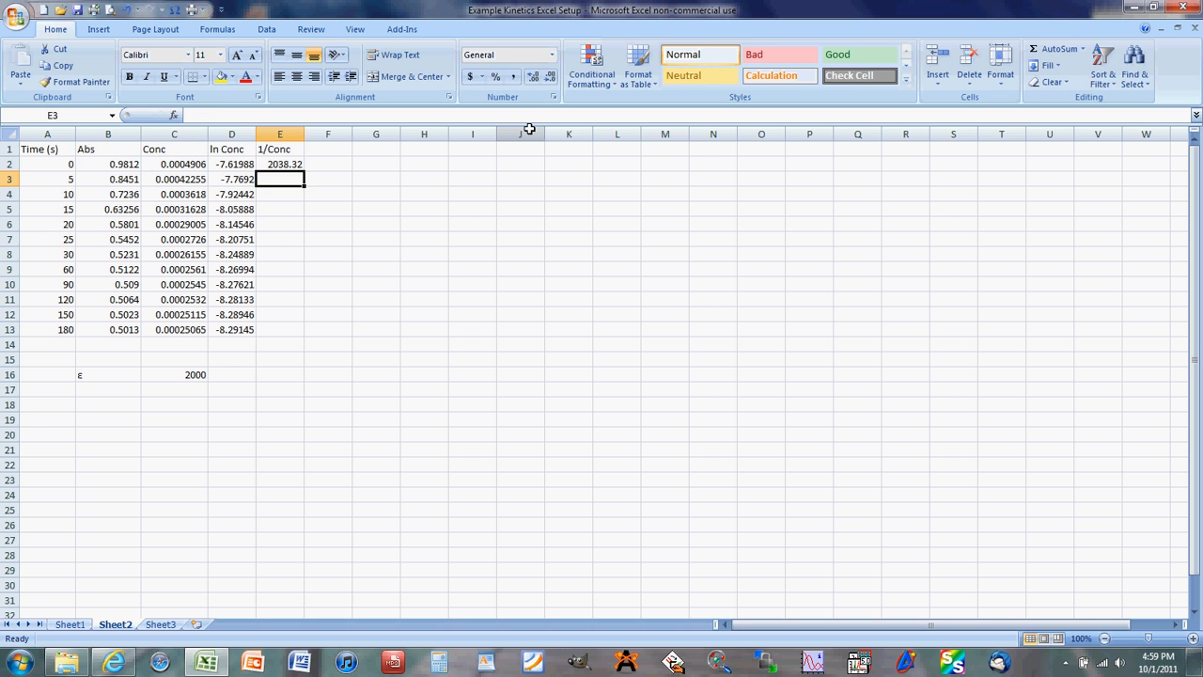
- Copy the reciprocal formula from E2 into E3 and fill it down to E13
click(290, 163)
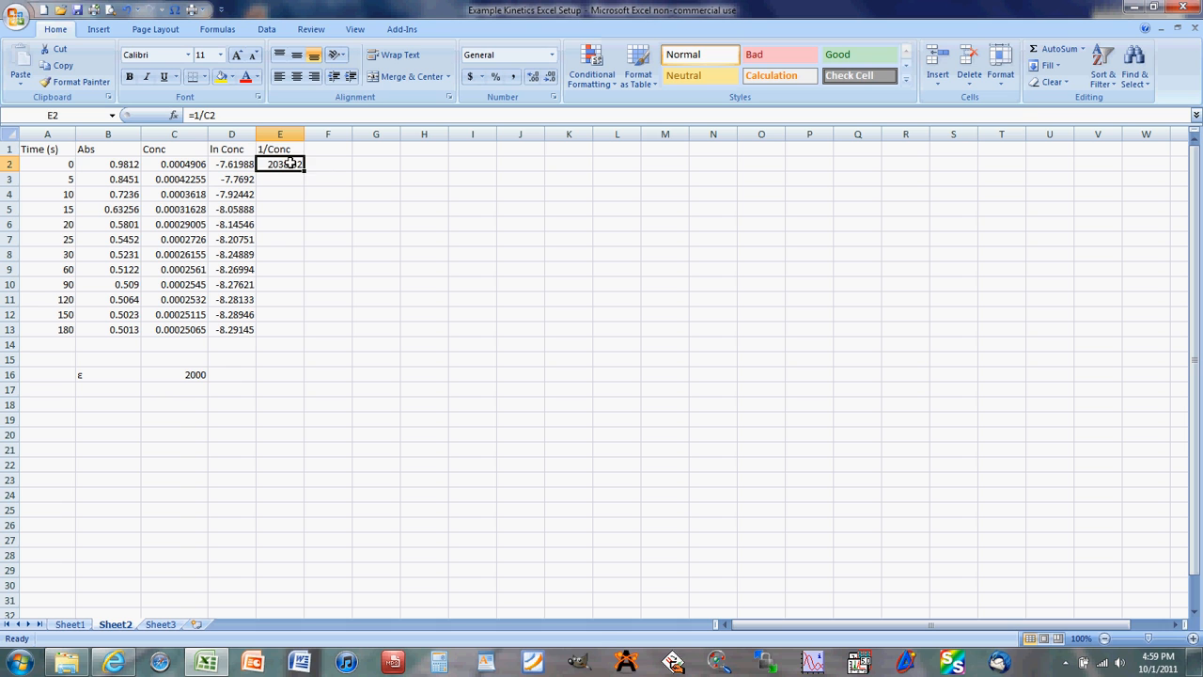
key(ctrl+c)
click(282, 177)
key(ctrl+v)
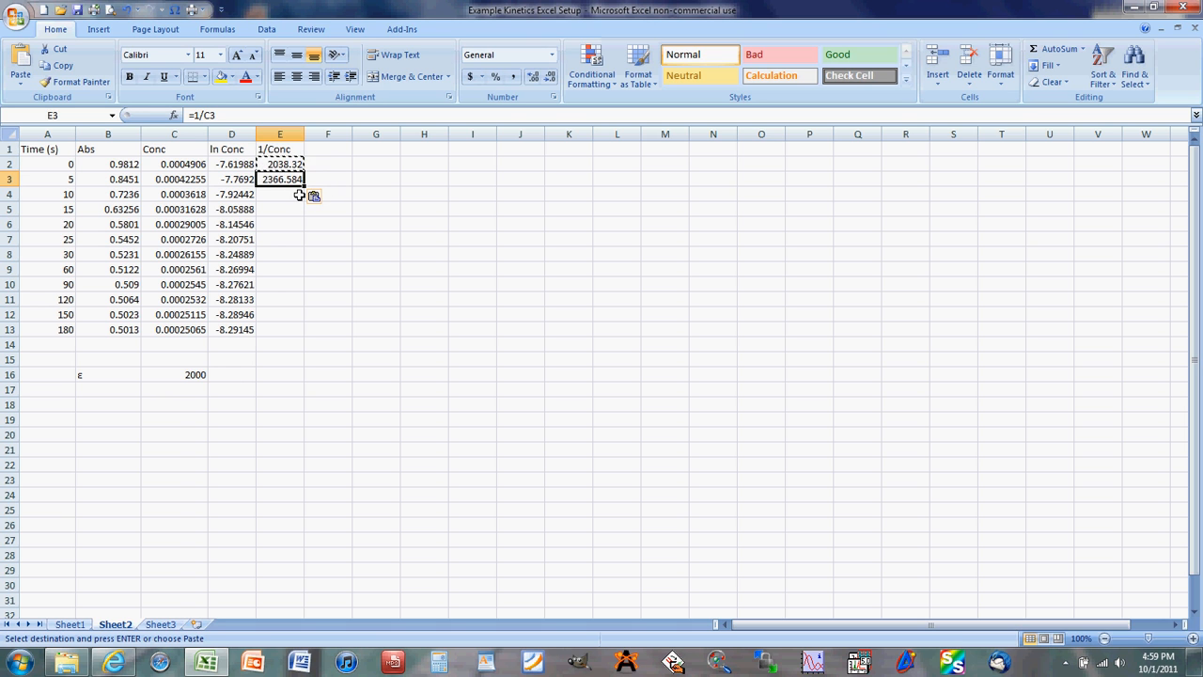
click(27, 85)
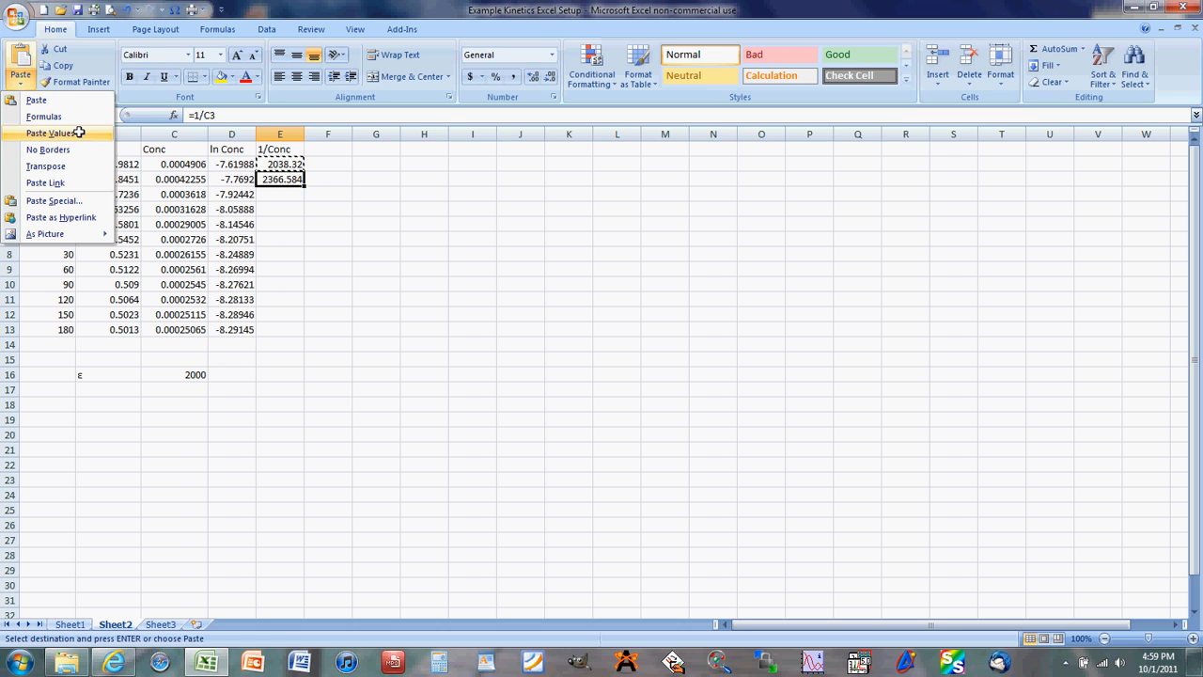
click(35, 99)
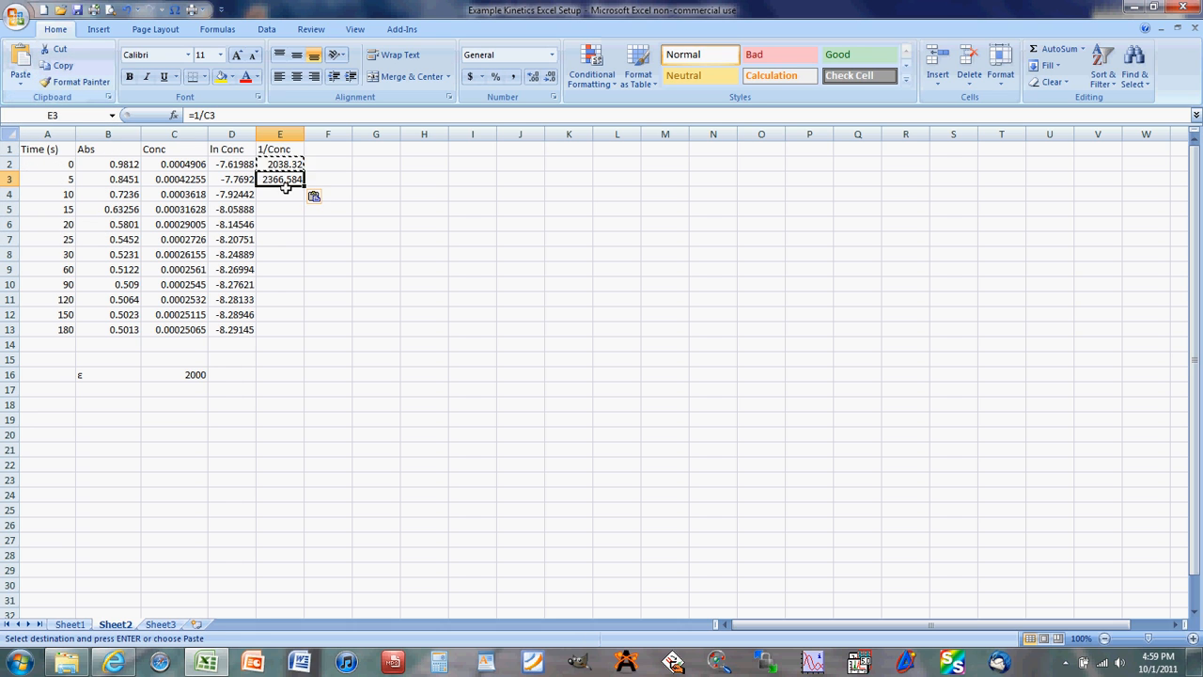
drag(303, 186, 291, 330)
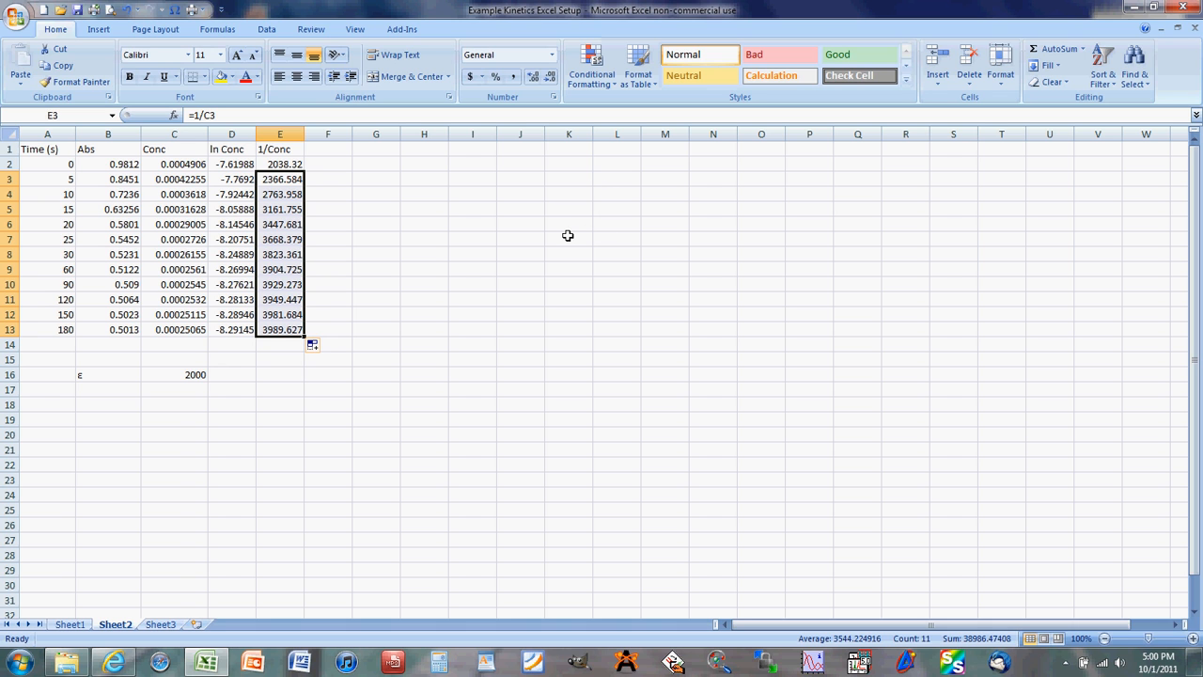
- Insert an empty markers-only scatter chart and place it beside the data table
click(389, 150)
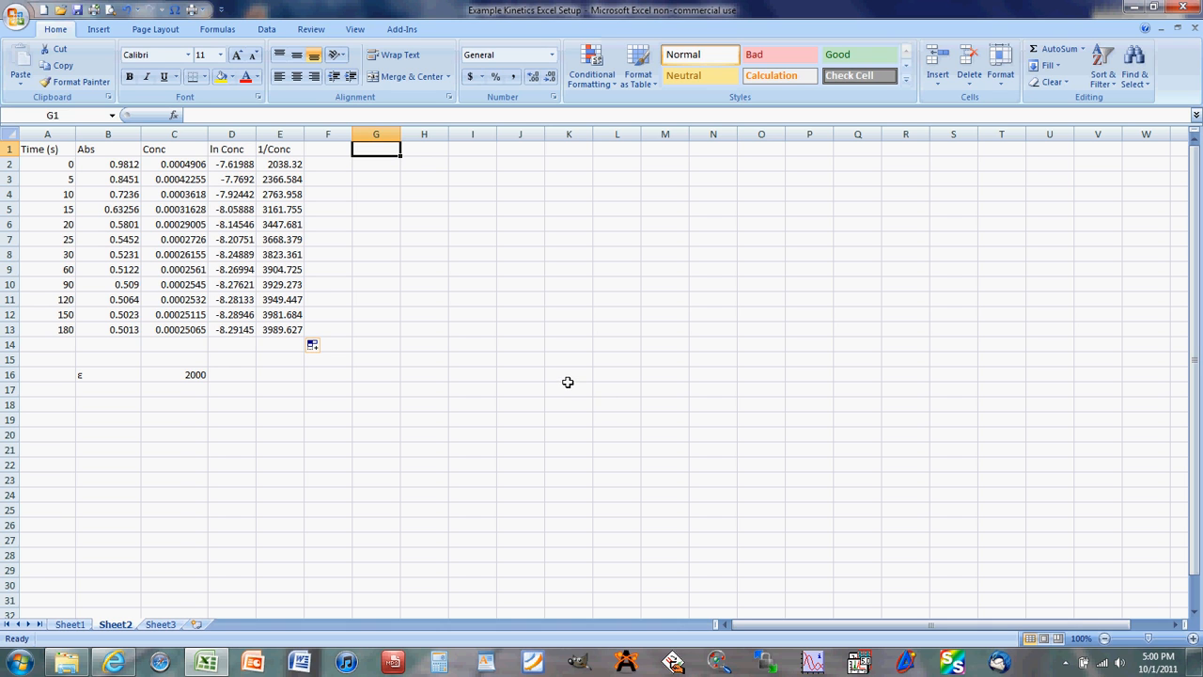
click(96, 29)
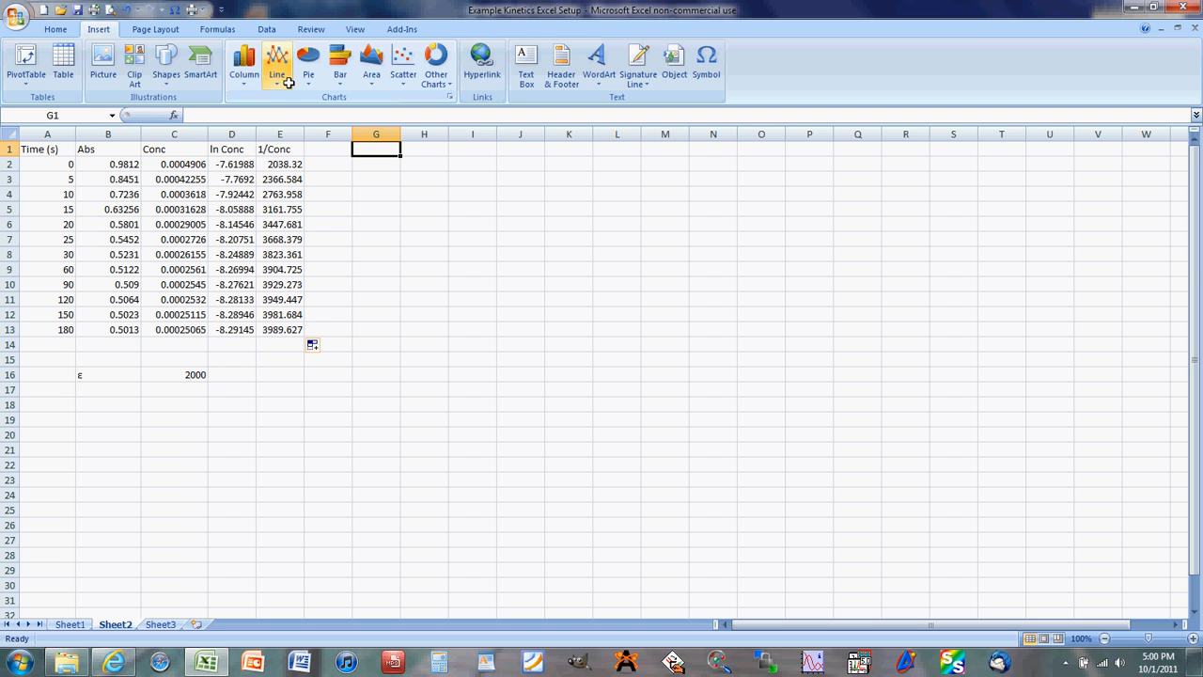
click(404, 76)
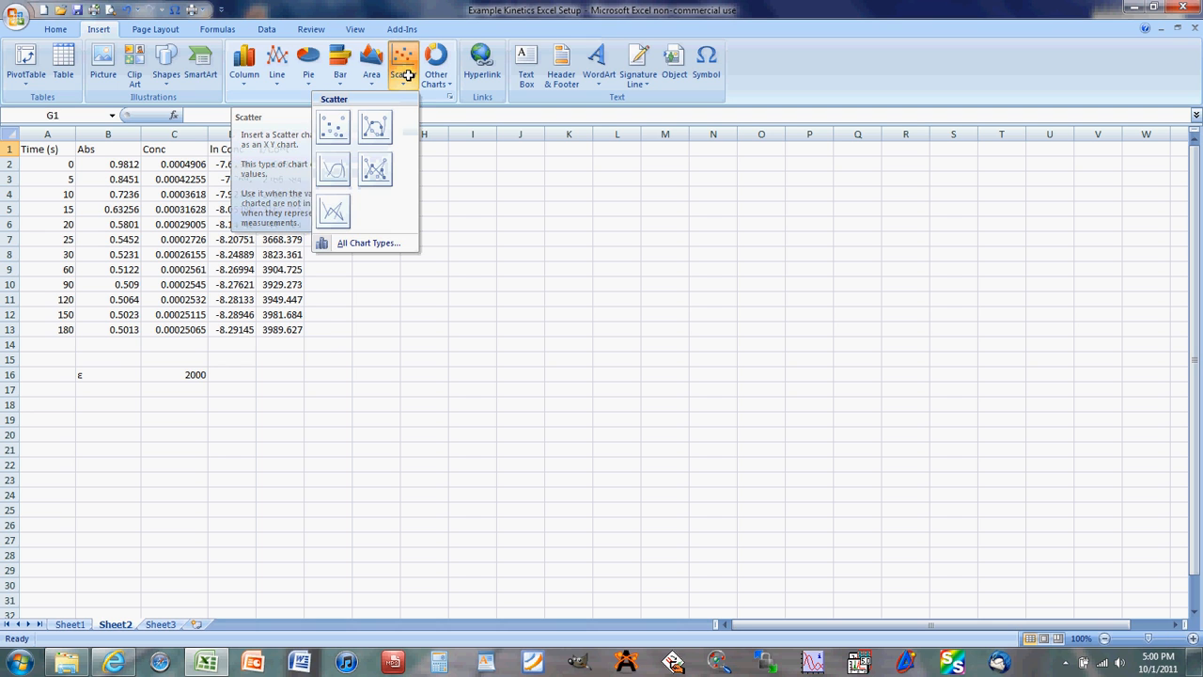
click(343, 129)
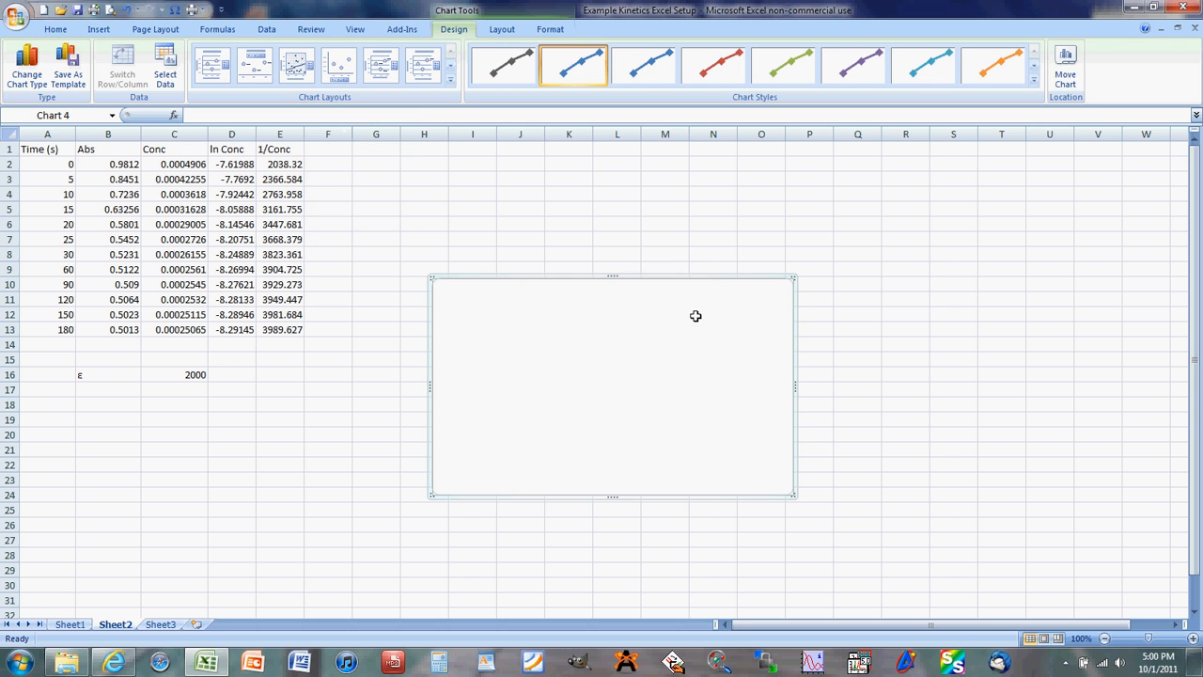
drag(676, 357, 596, 235)
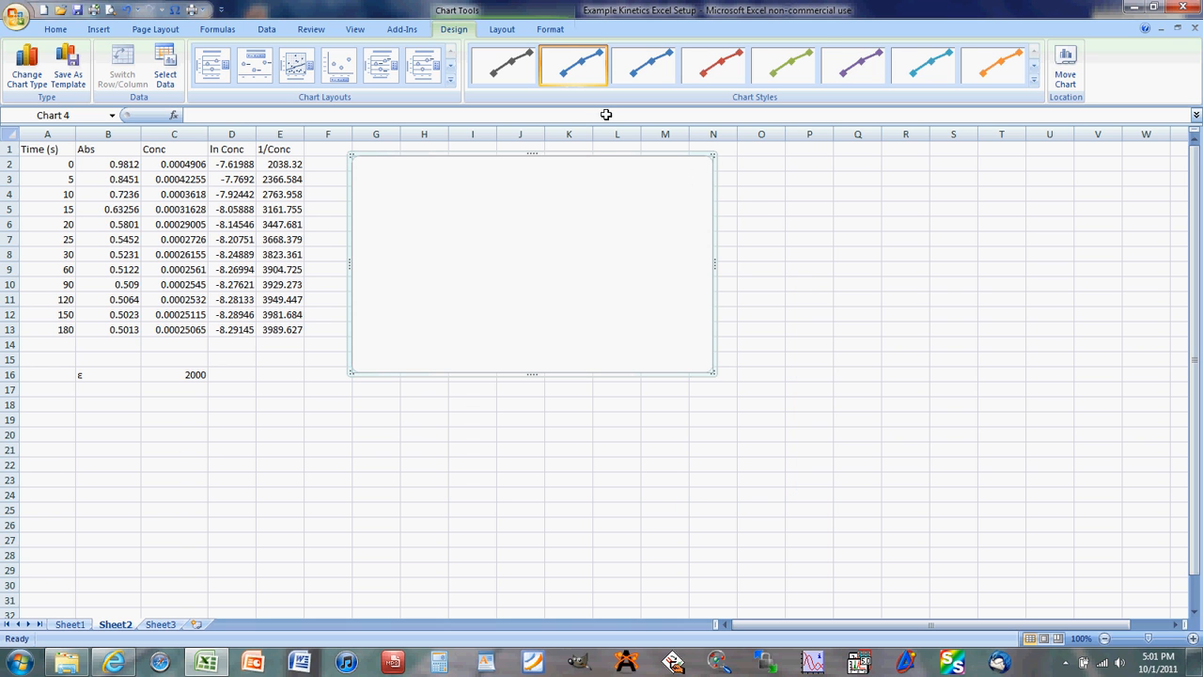
- Add a data series to the empty chart with X values A2:A13 and Y values C2:C13
right_click(538, 253)
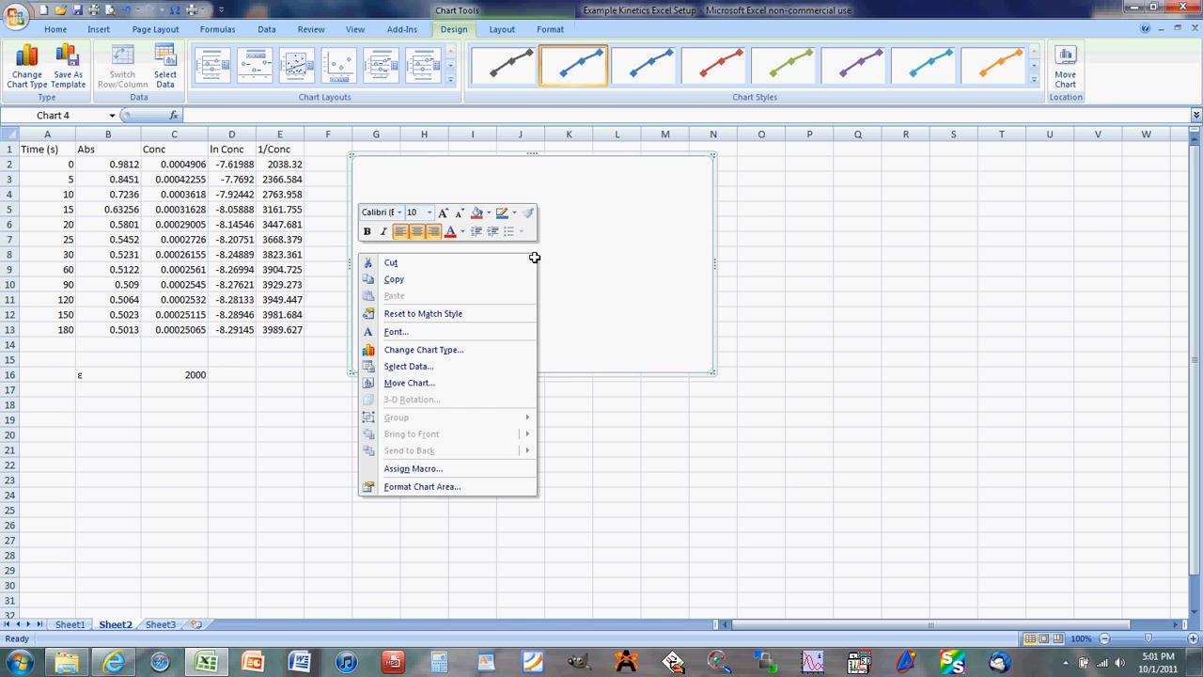
click(474, 367)
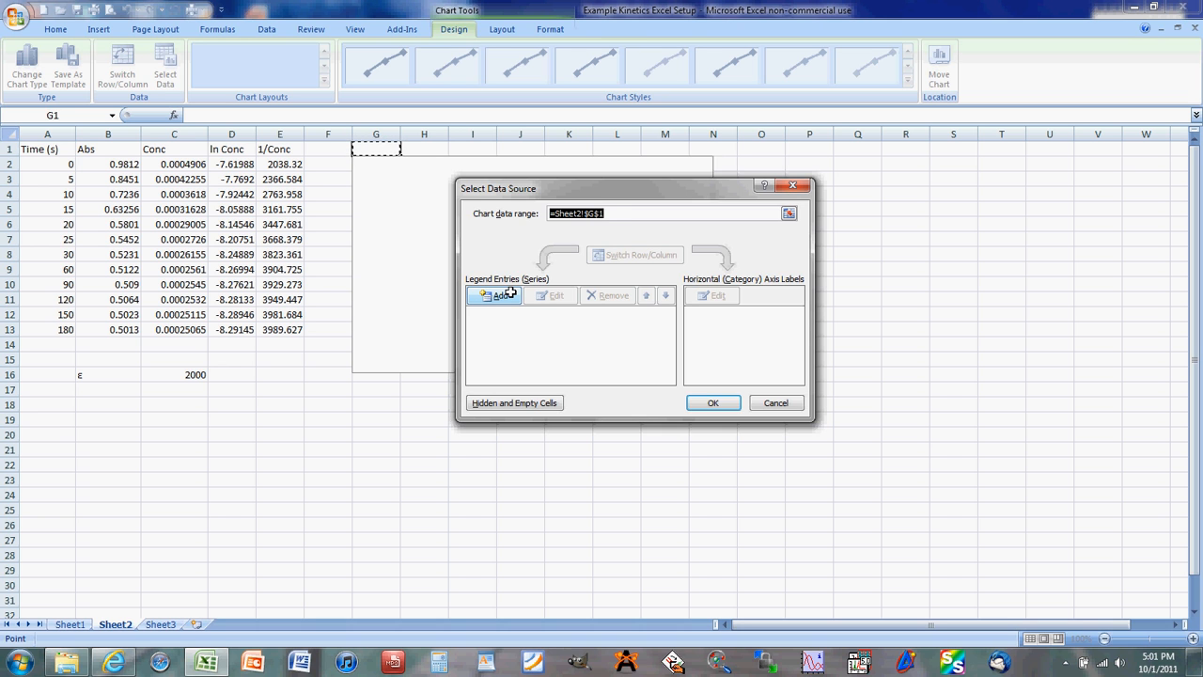
click(498, 296)
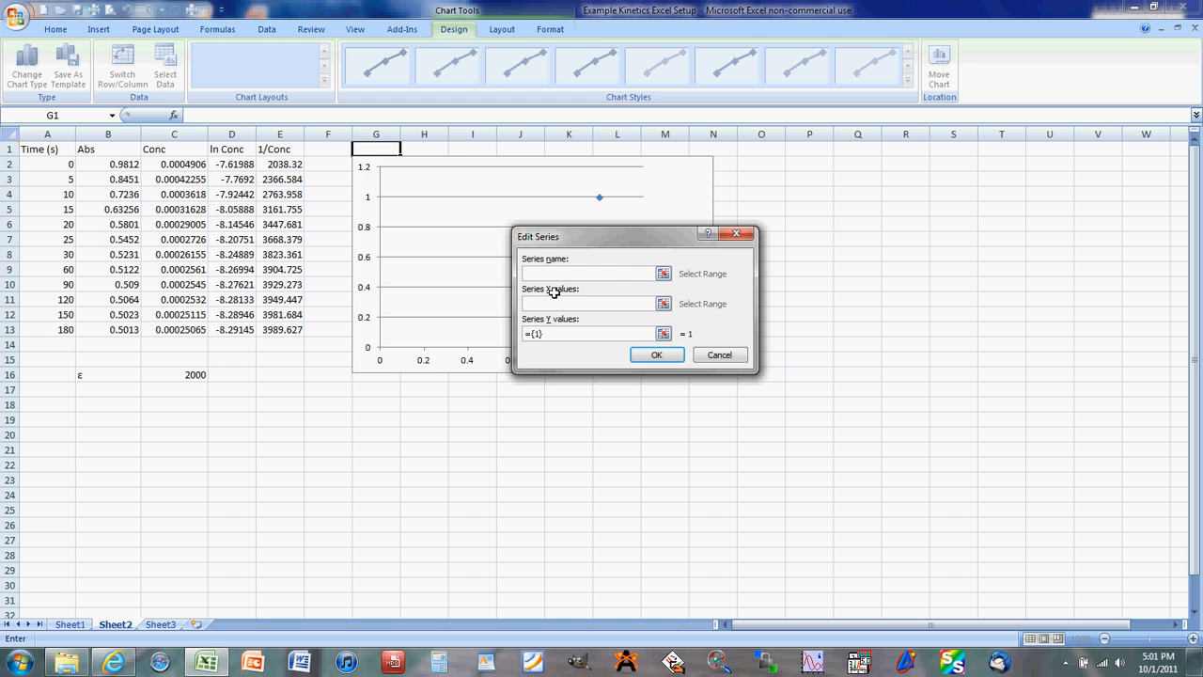
click(665, 304)
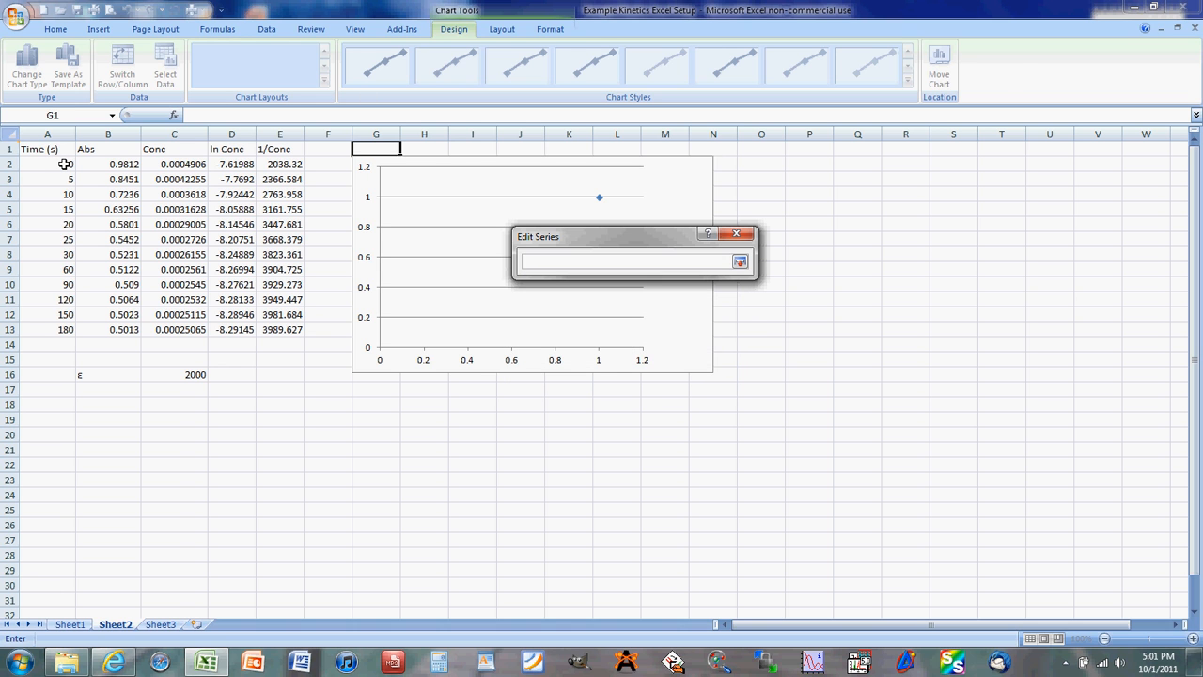
drag(66, 163, 70, 324)
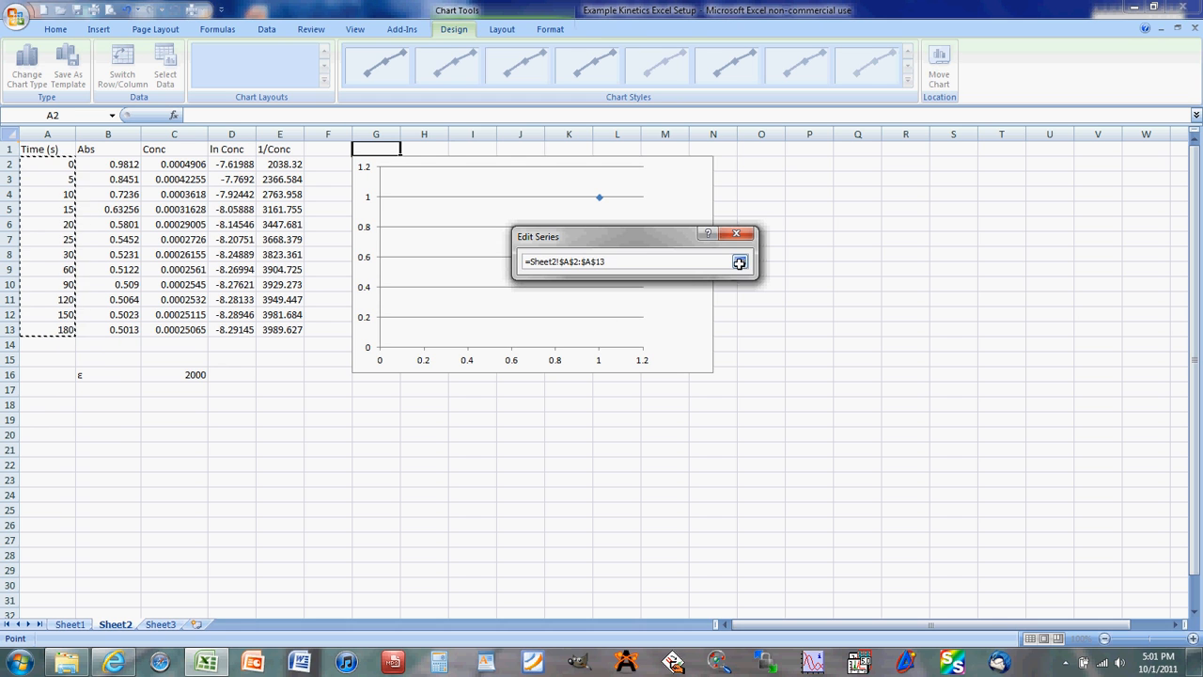
click(740, 261)
click(663, 334)
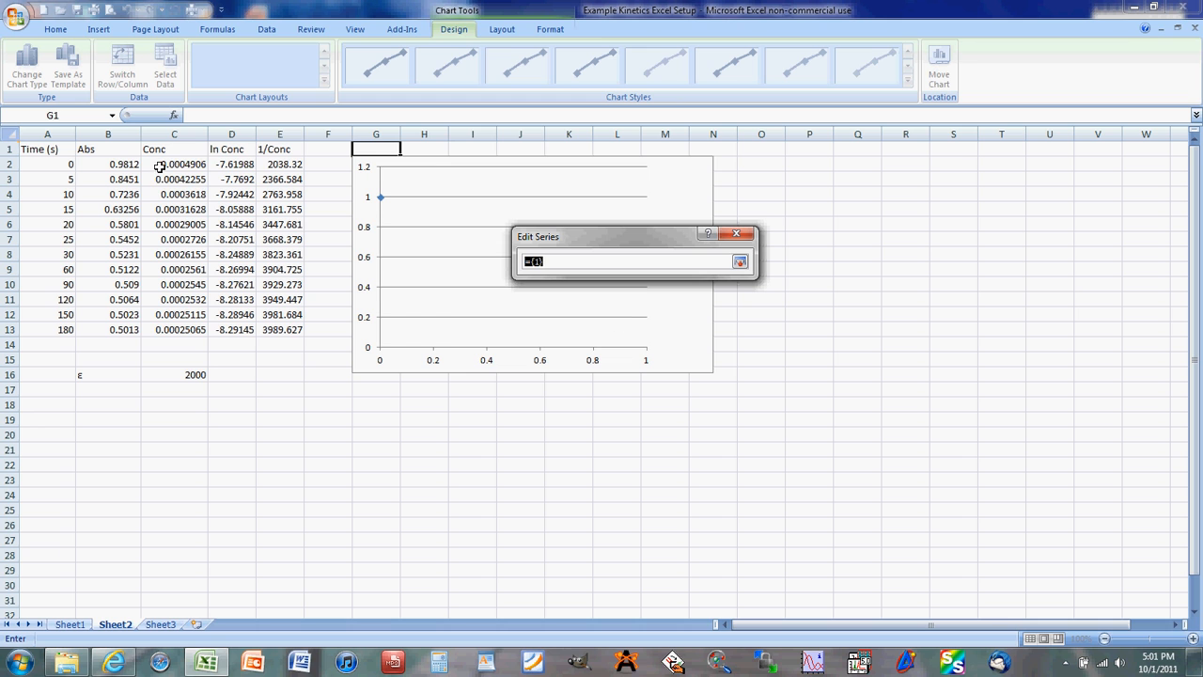
drag(162, 163, 179, 330)
click(739, 261)
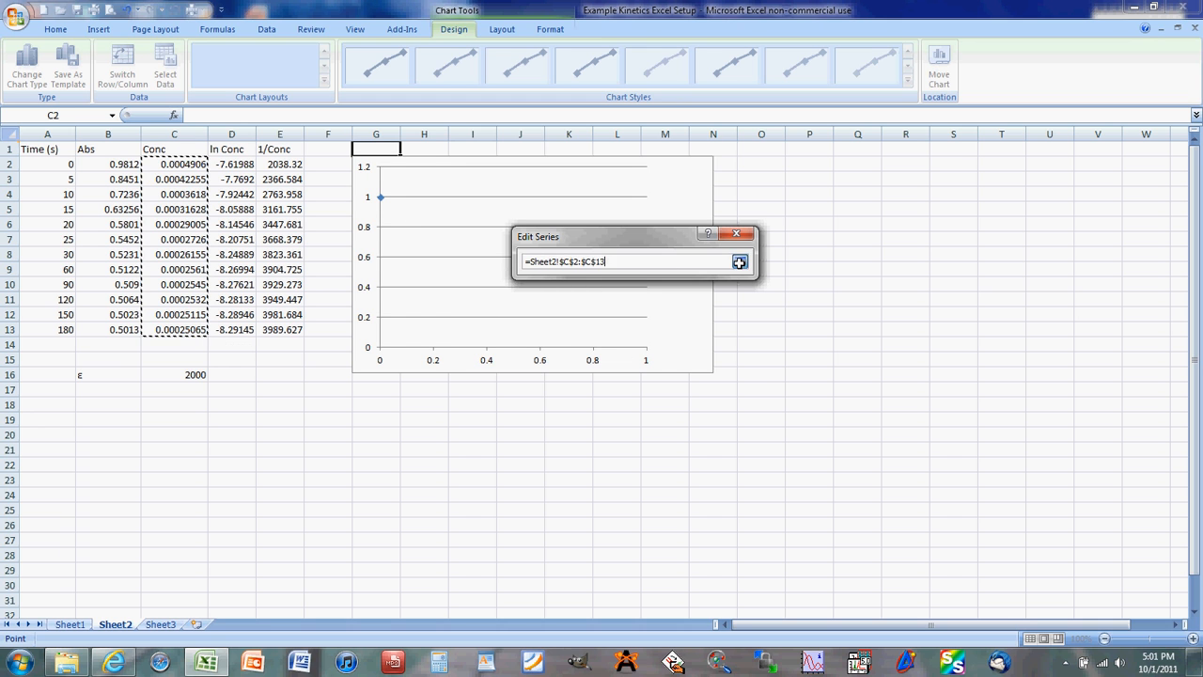
click(660, 355)
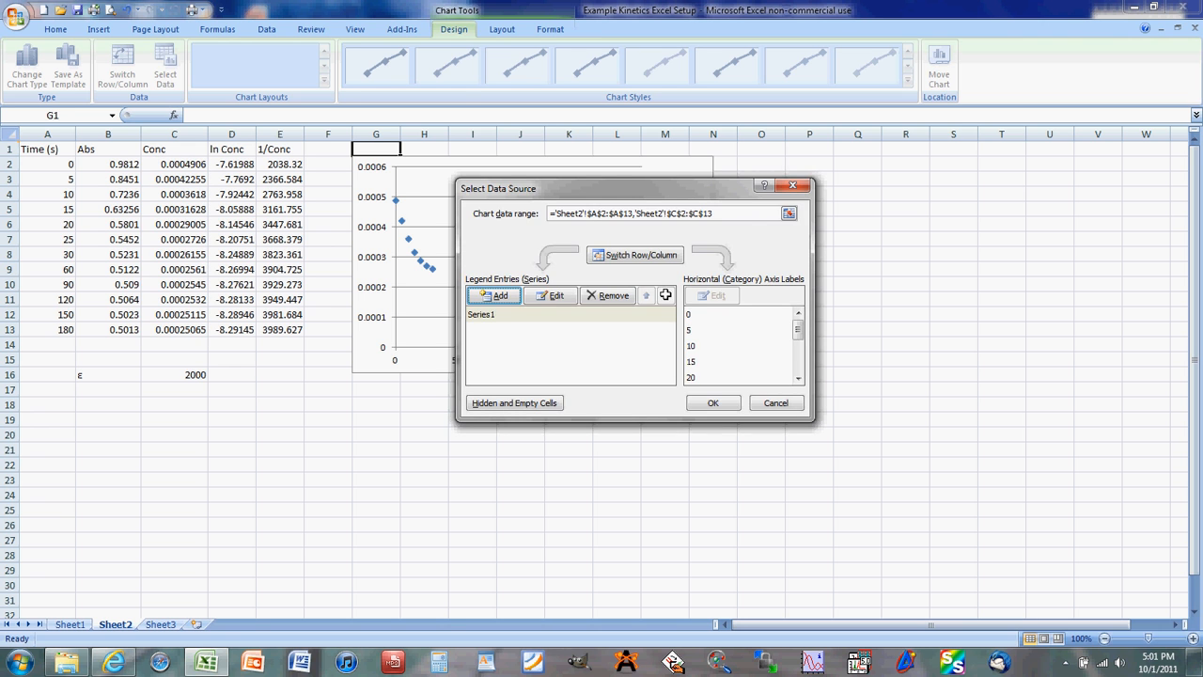
click(714, 402)
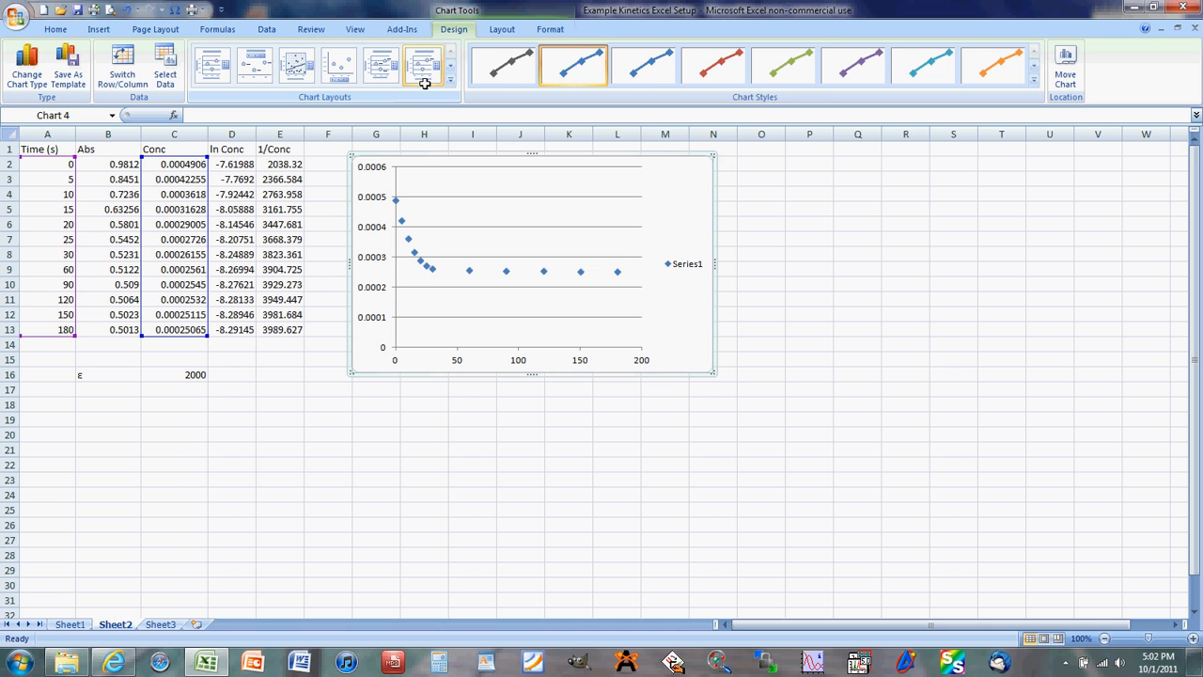
- Apply Layout 1 to the concentration chart, then delete the chart from the sheet
click(215, 74)
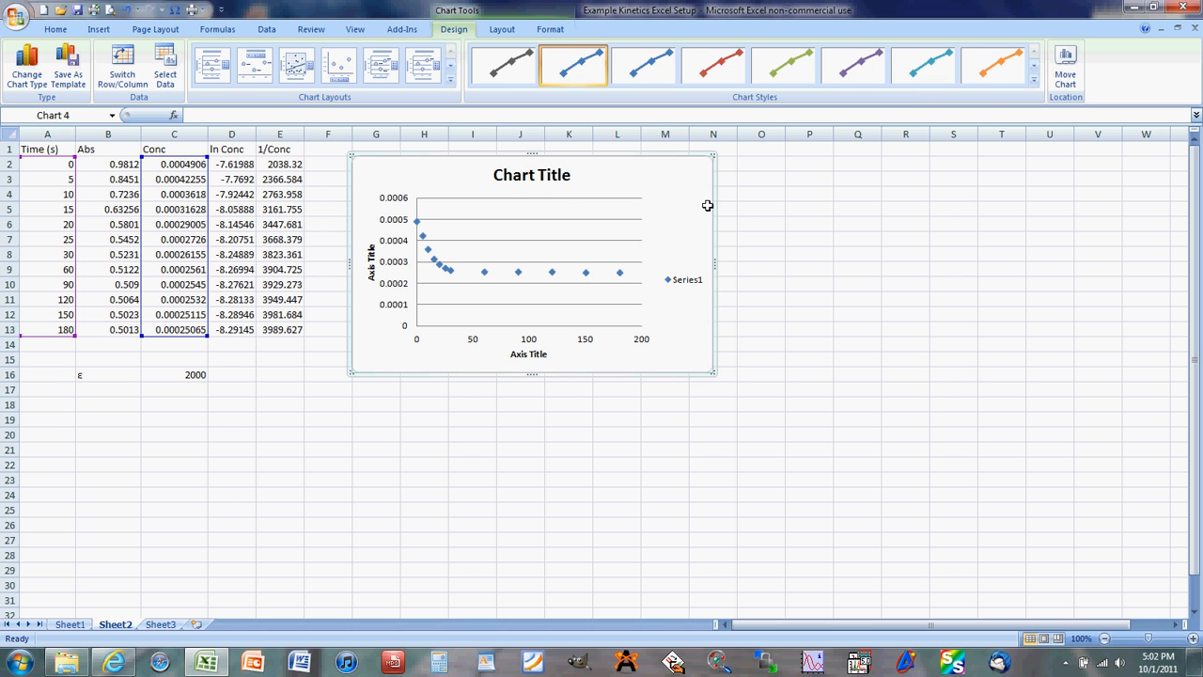
key(Delete)
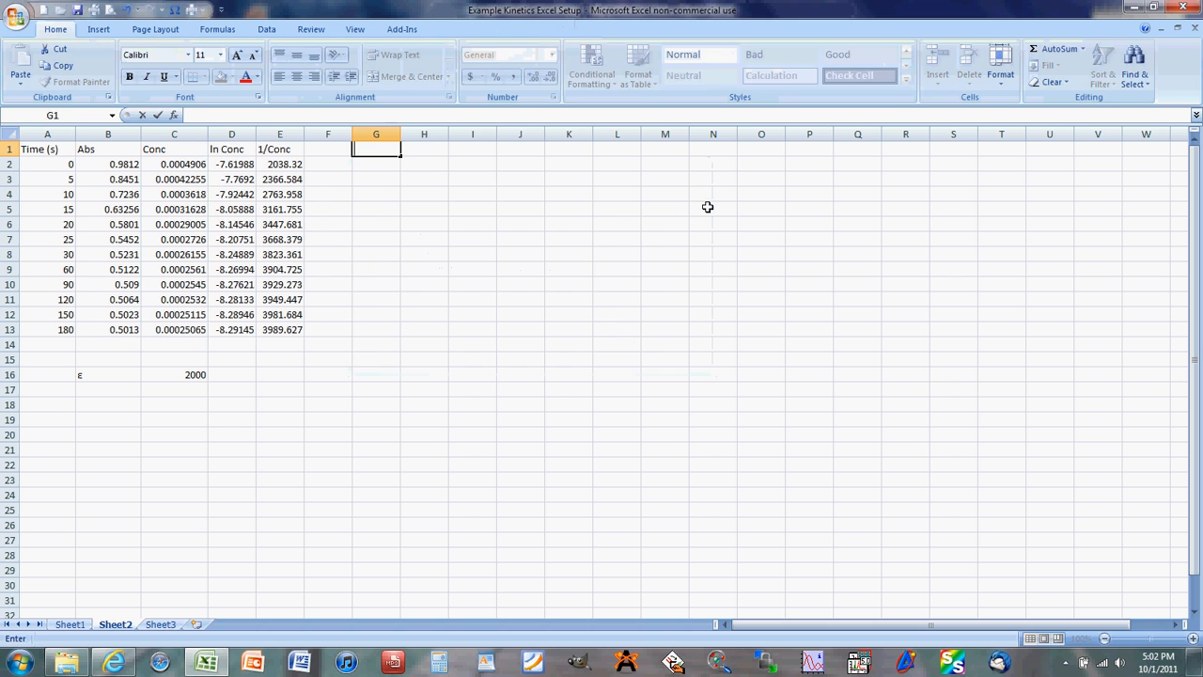
click(437, 195)
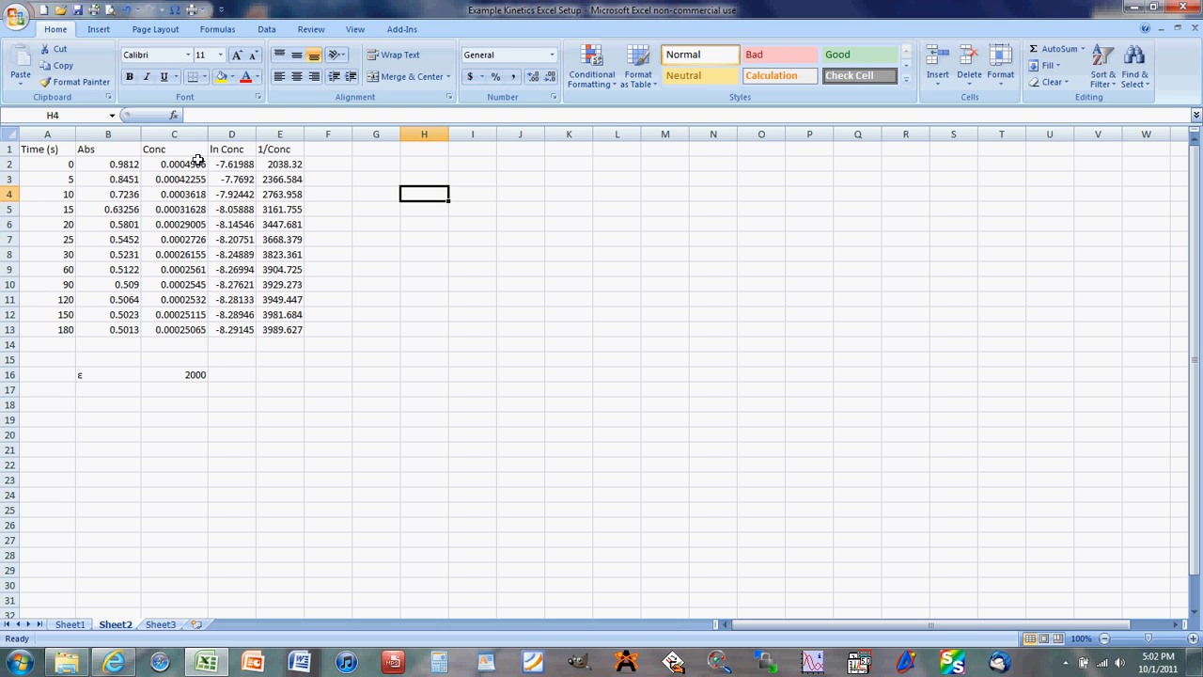
- Plot concentration C2:C13 against time A2:A13 as a markers-only scatter chart and place it beside the data near row 2
click(64, 164)
drag(64, 164, 74, 322)
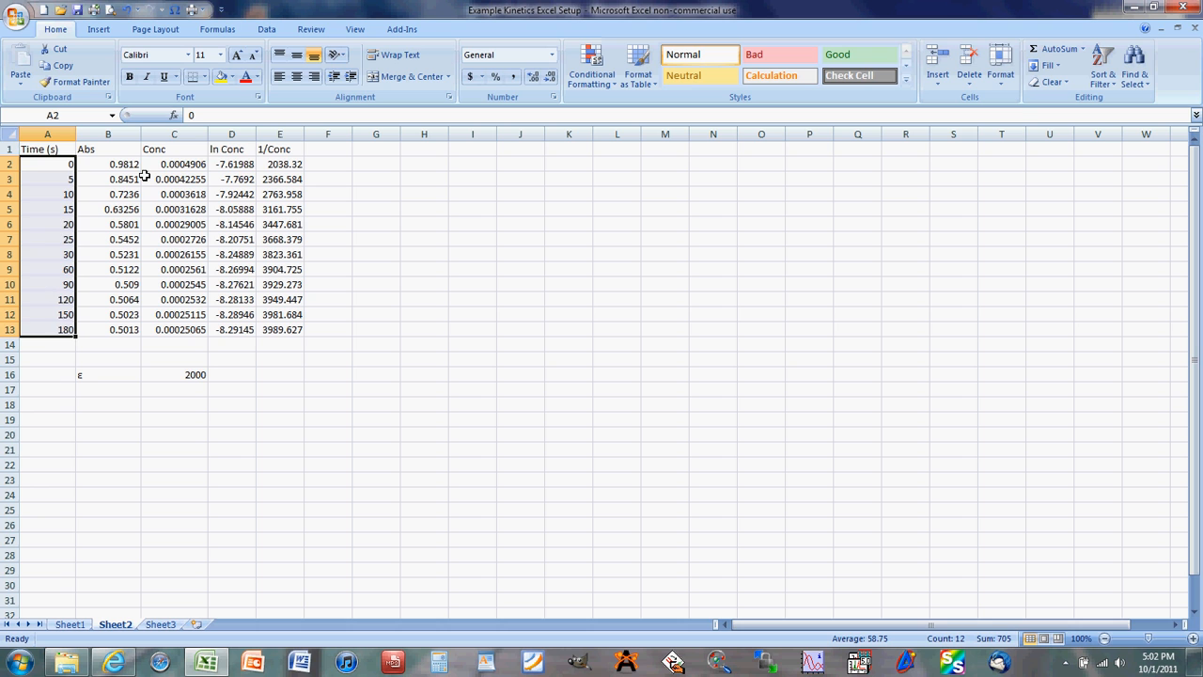
ctrl+drag(158, 163, 180, 331)
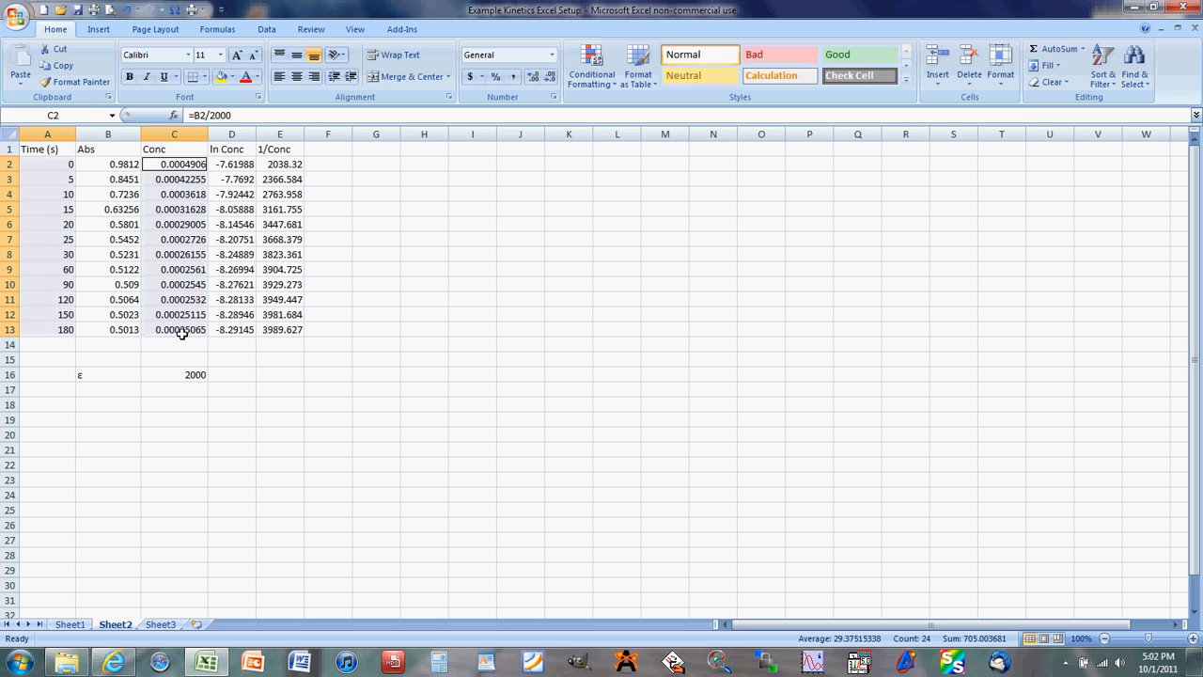
click(98, 29)
click(402, 62)
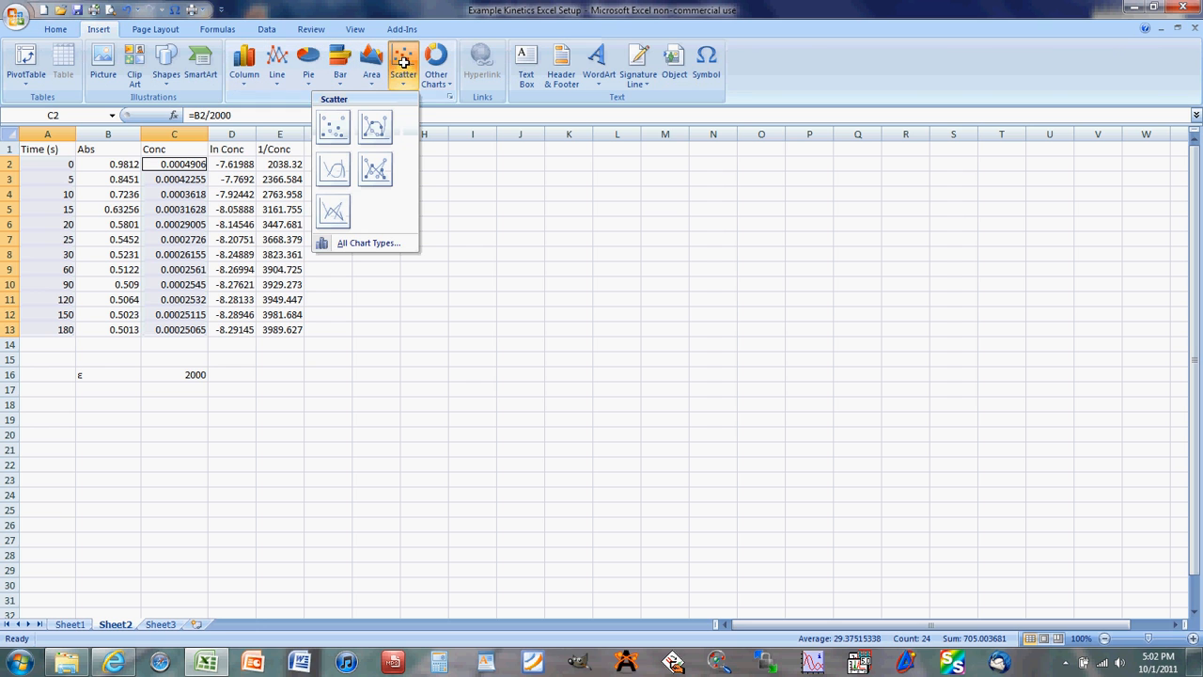
click(340, 124)
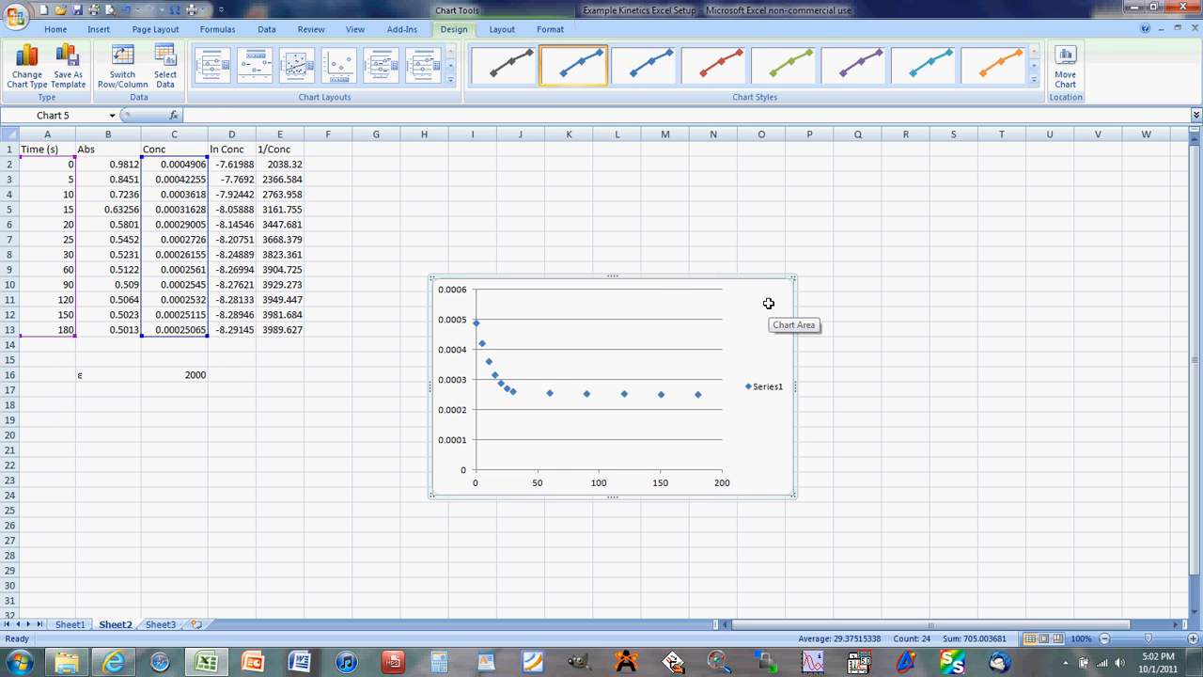
drag(771, 298, 738, 177)
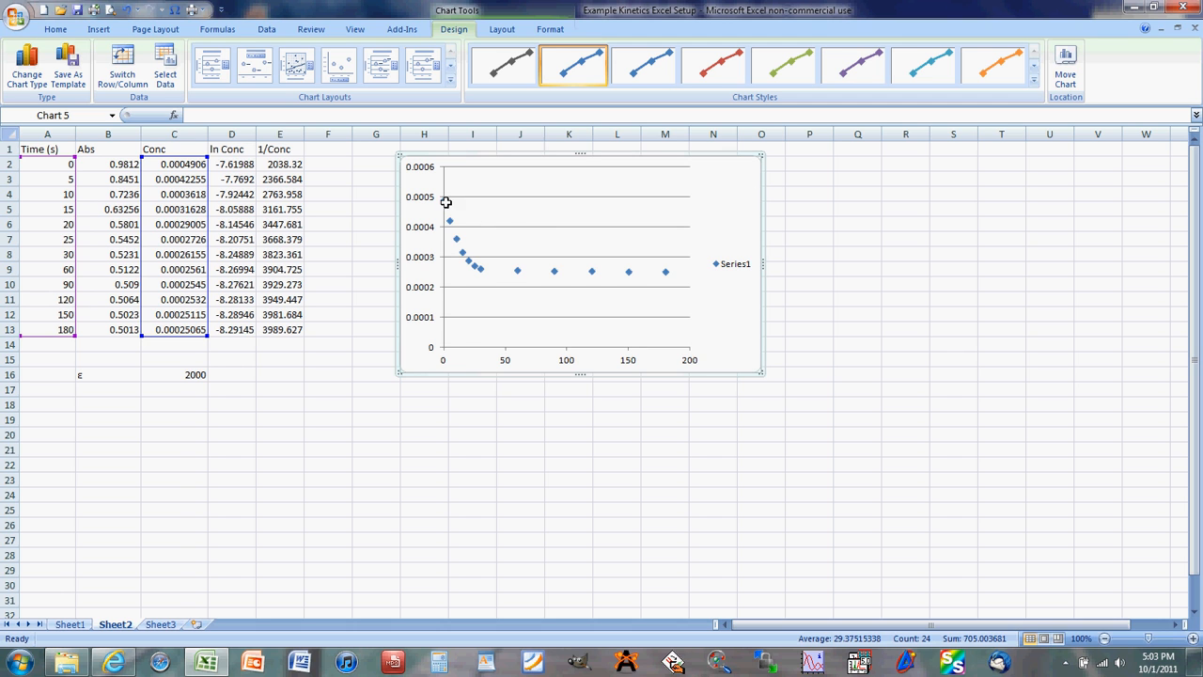
- Try shortening the chart's source data to rows 2 through 7, then undo the range change
mouse_move(441, 199)
mouse_move(472, 265)
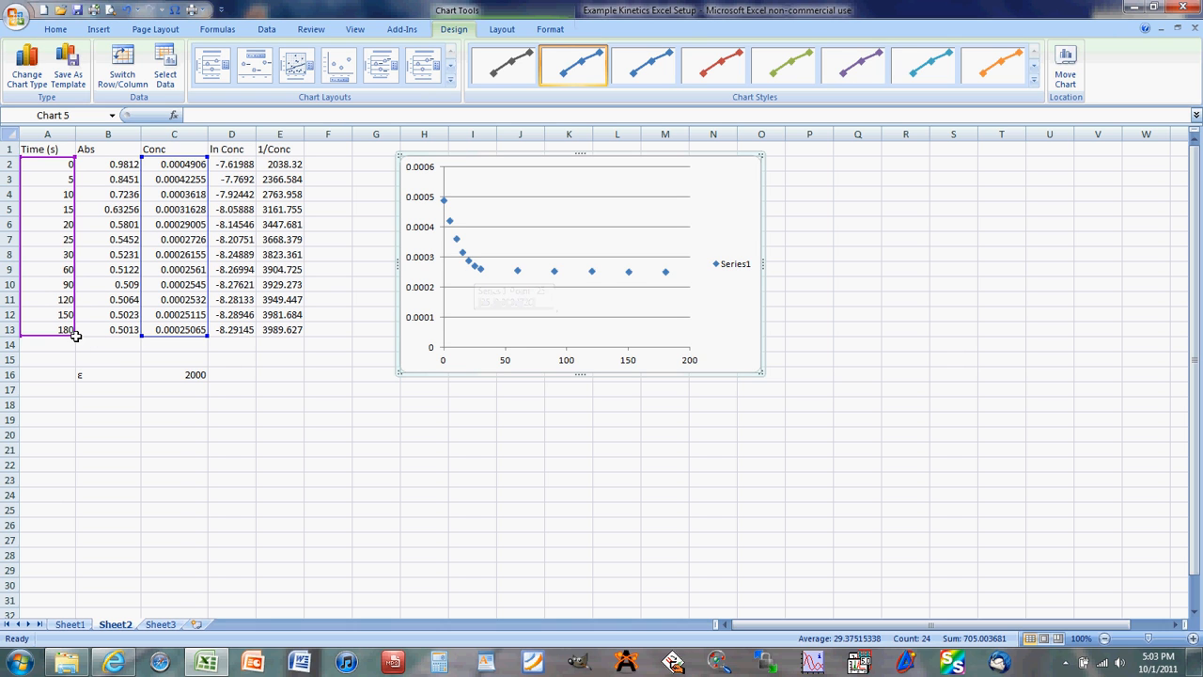
drag(76, 335, 85, 252)
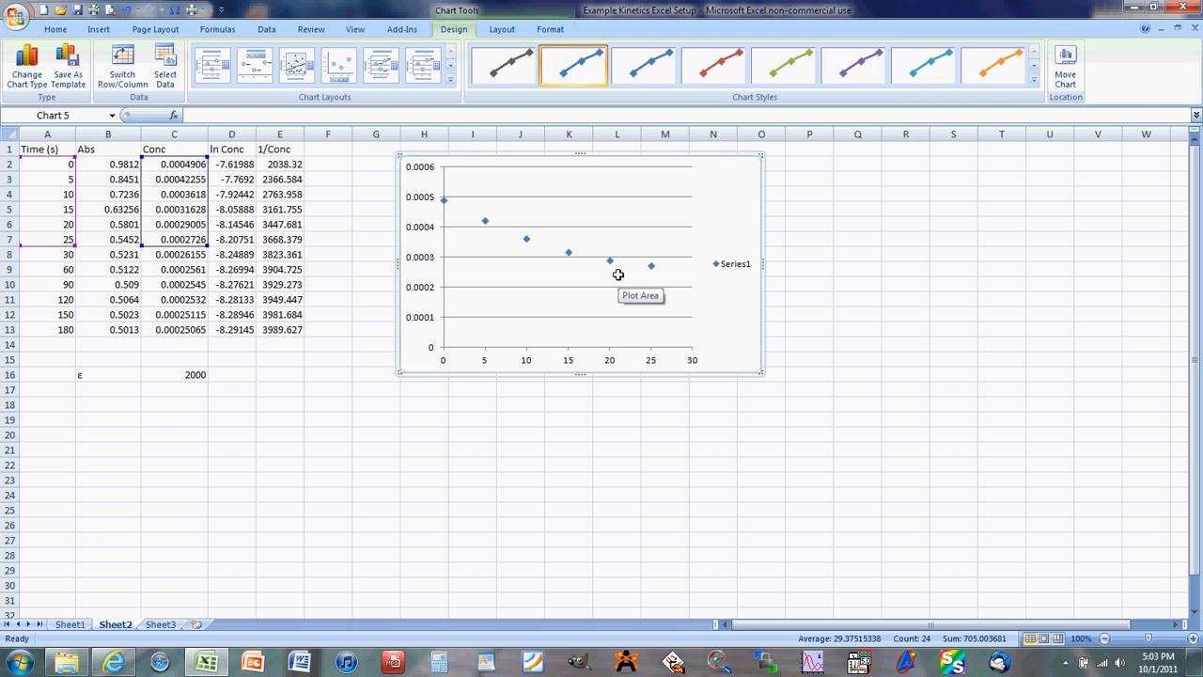
click(125, 7)
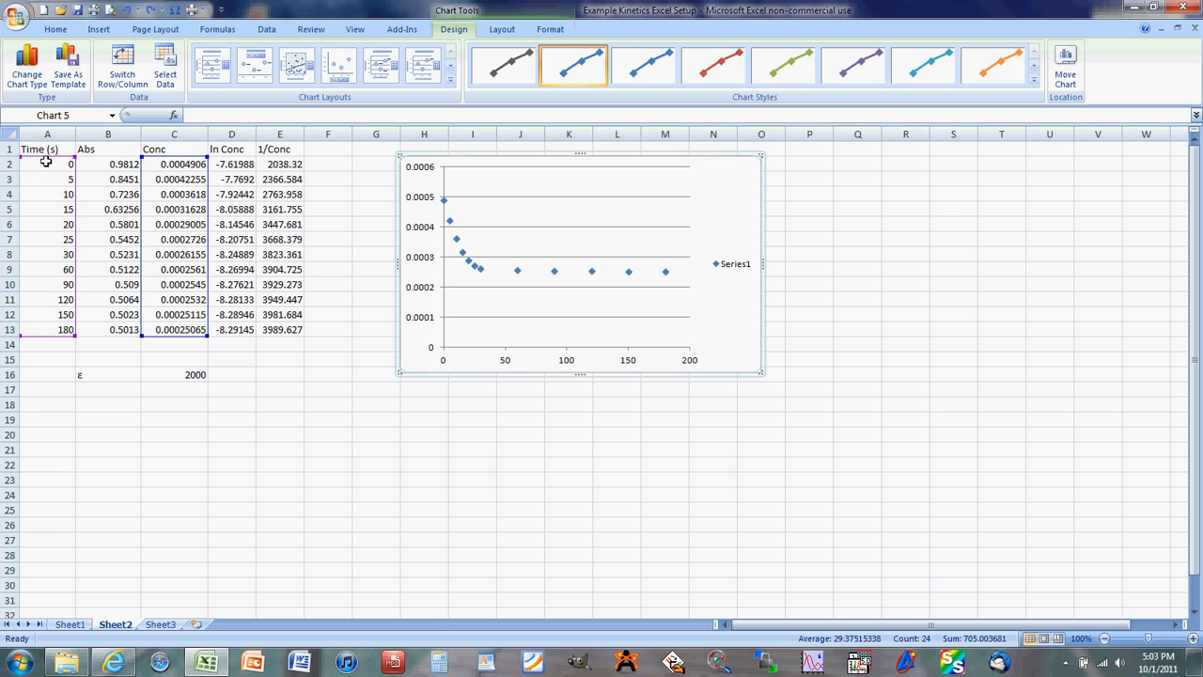
- Plot concentration C2:C7 against time A2:A7 in a second markers-only scatter chart and place it to the right of the first chart
drag(45, 162, 65, 239)
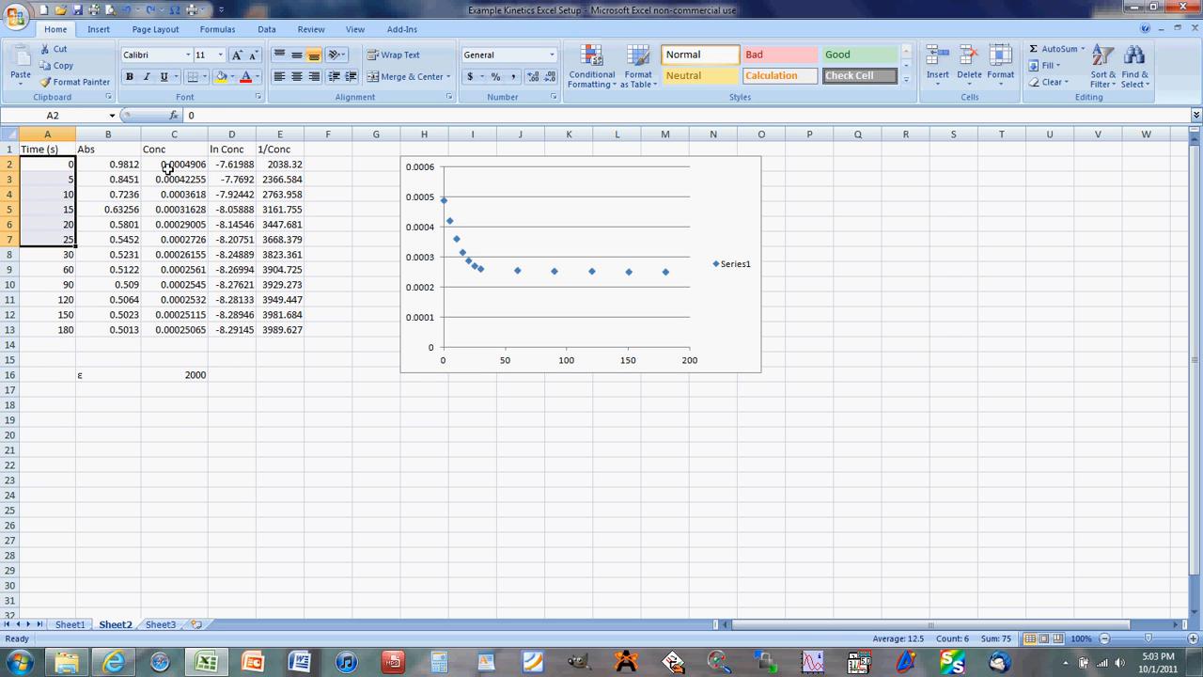
ctrl+drag(167, 166, 175, 239)
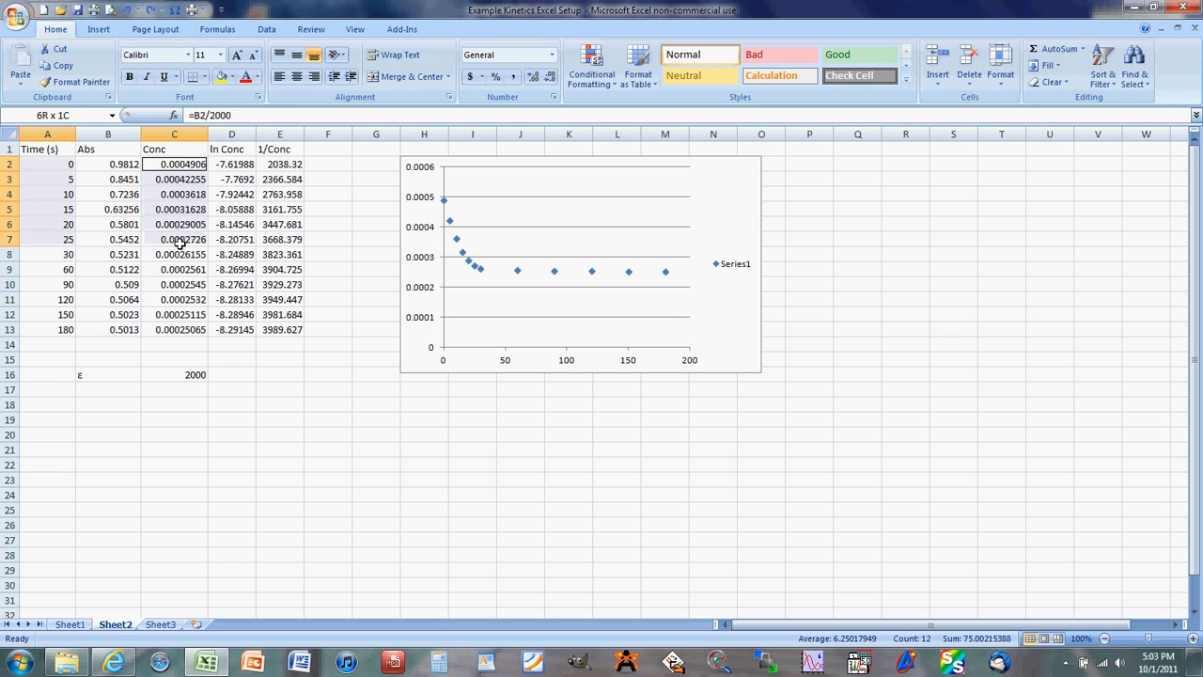
click(98, 29)
click(403, 67)
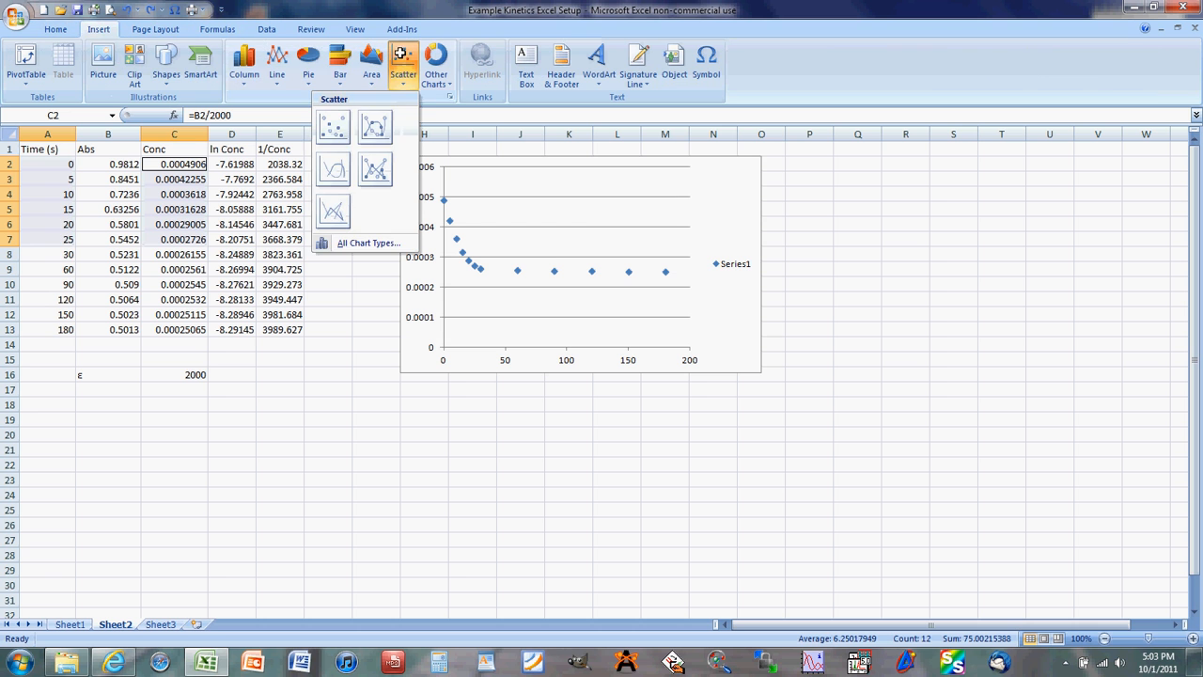
click(345, 134)
drag(730, 349, 1048, 218)
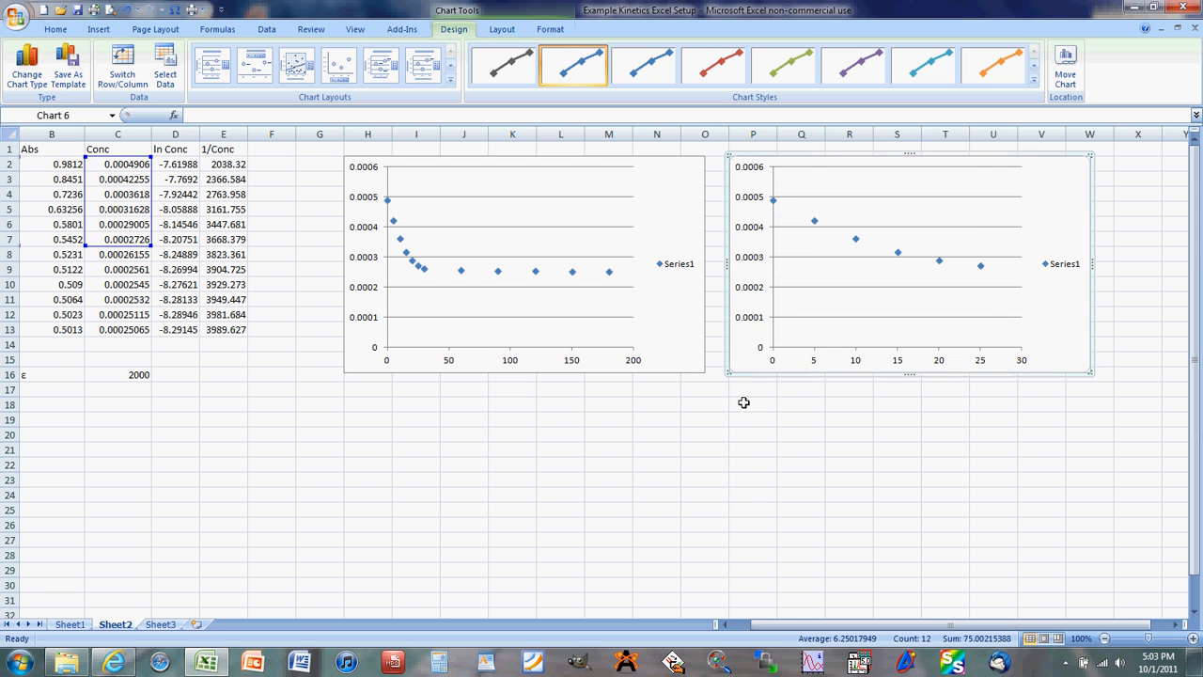
click(806, 626)
- Add a linear trendline to the second chart's data series, displaying its equation and R-squared value on the chart
right_click(897, 253)
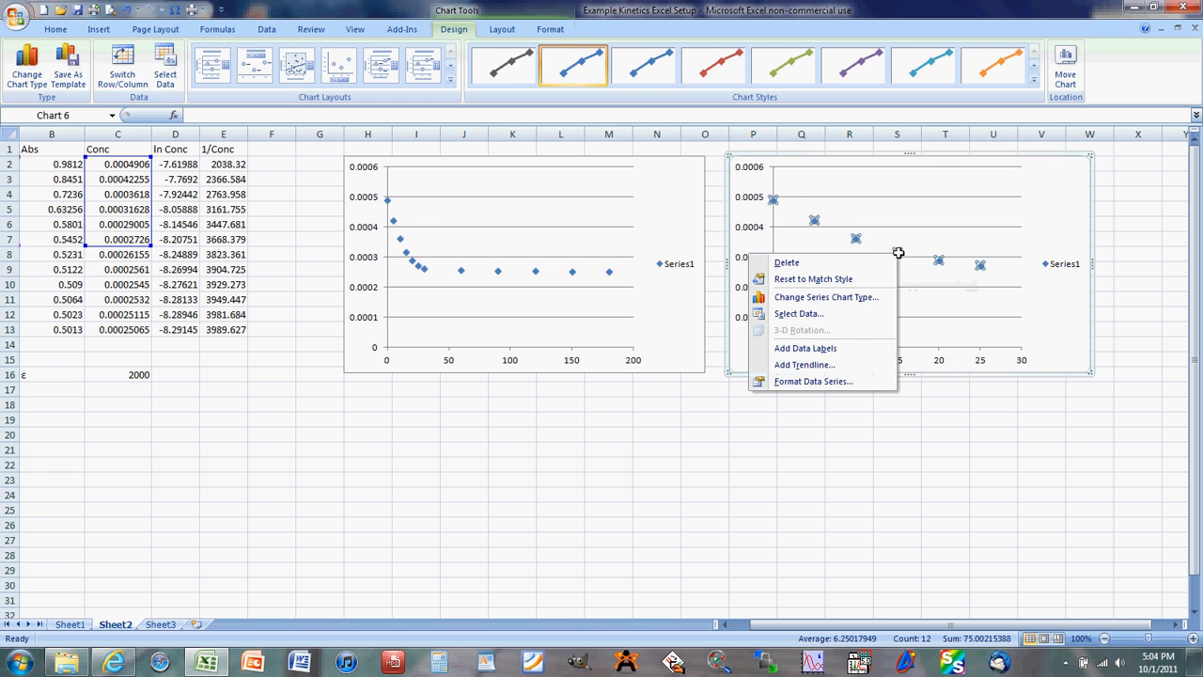
click(843, 364)
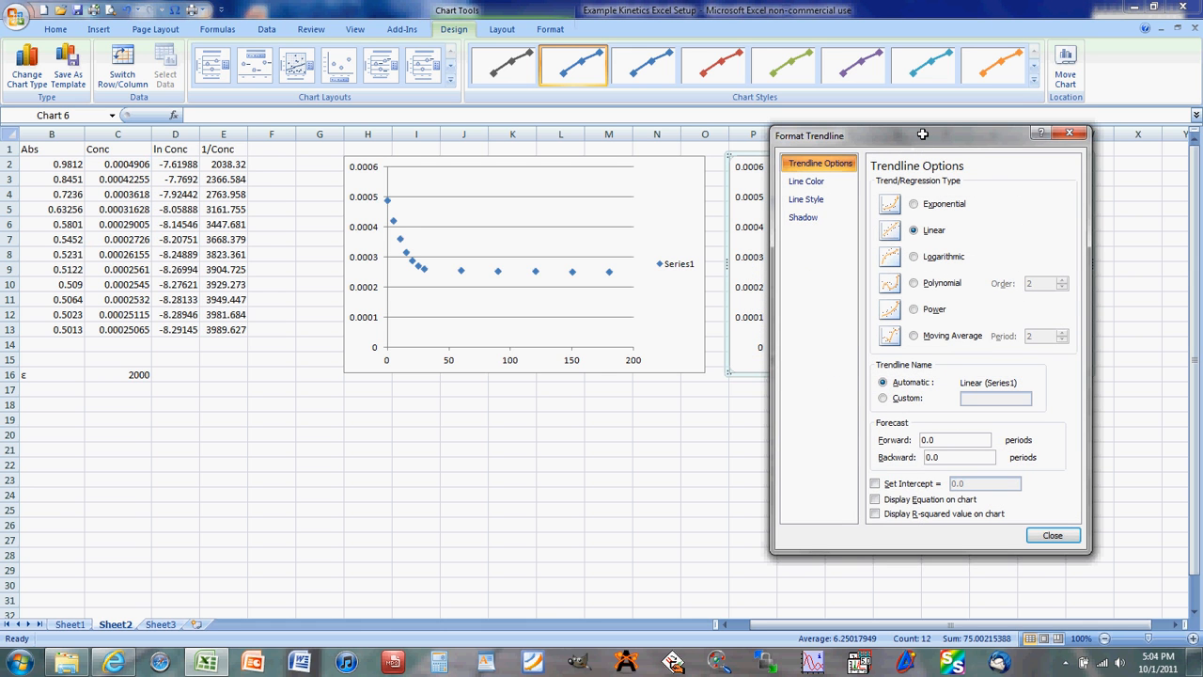
drag(921, 134, 546, 121)
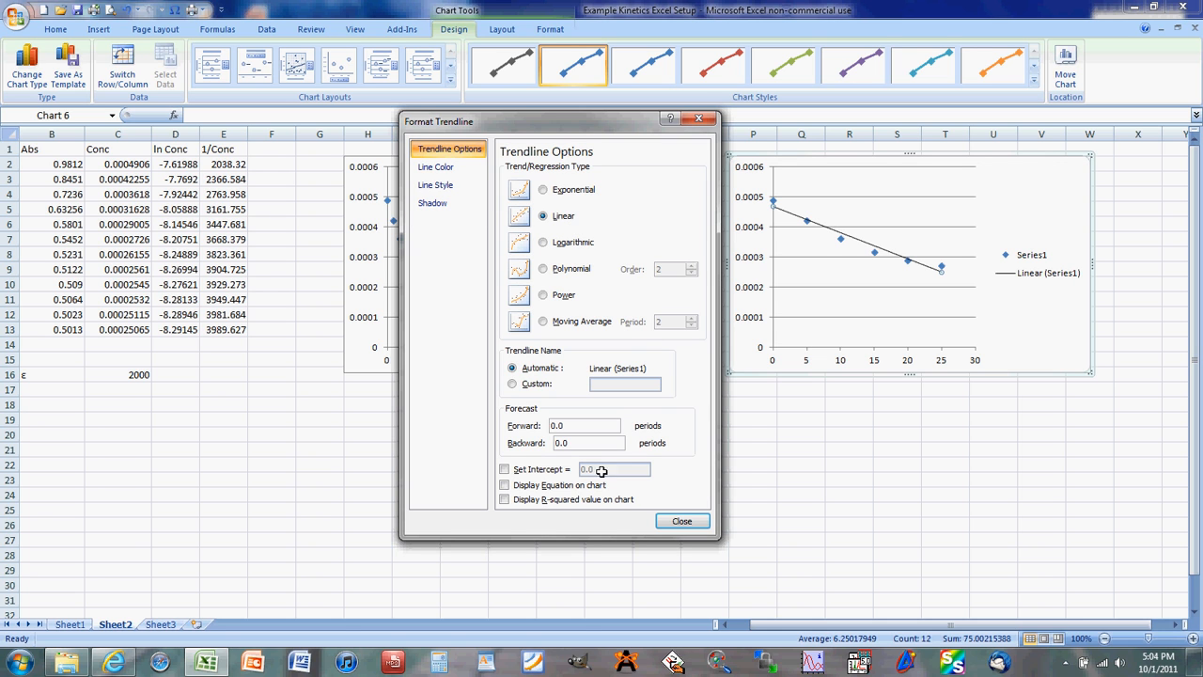
click(518, 484)
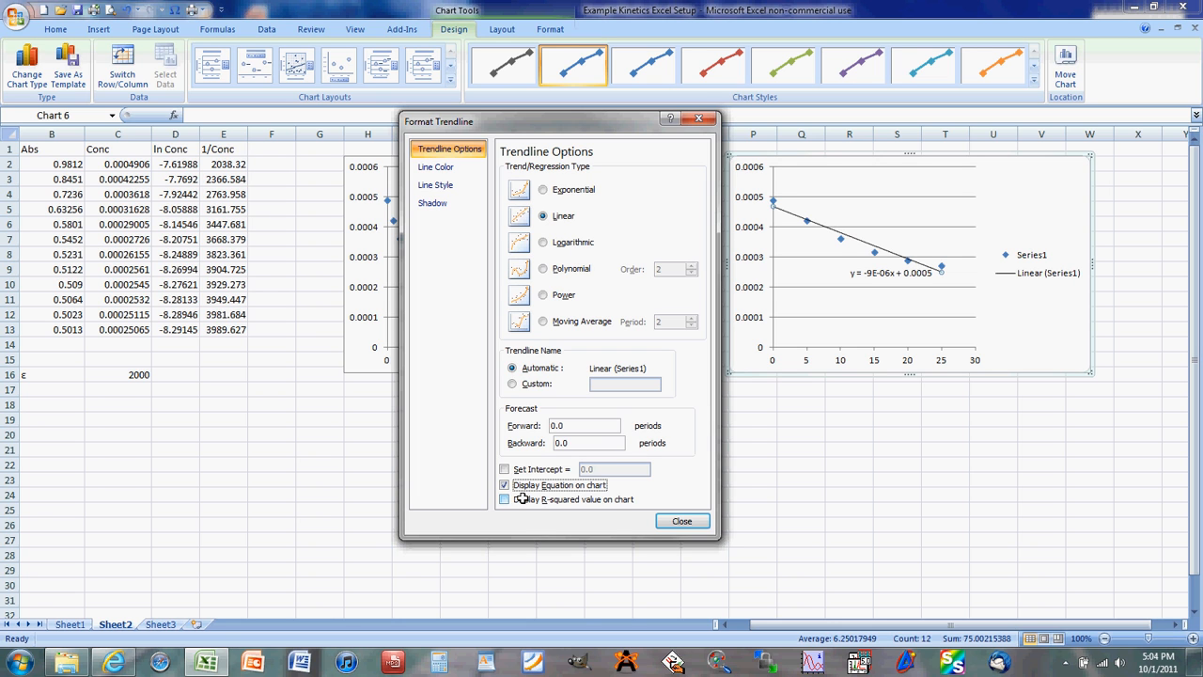
click(521, 499)
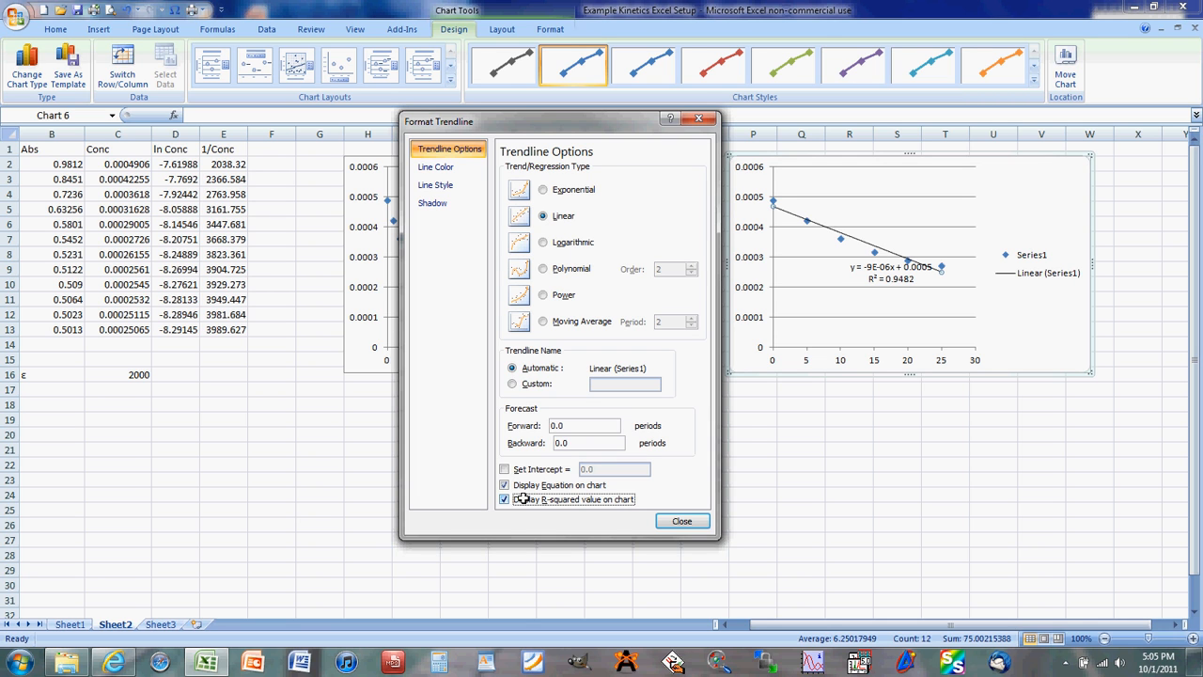
click(696, 522)
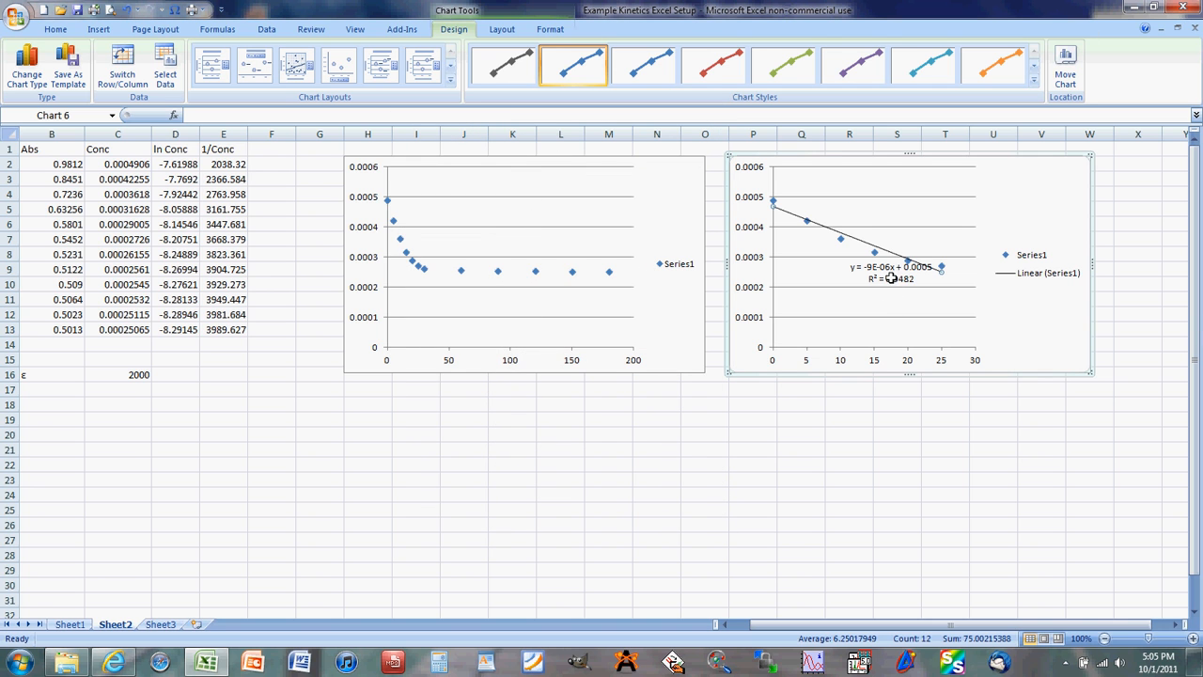
- Move the trendline equation and R-squared label off the plotted points into the empty space above the second chart's legend
drag(883, 269, 1024, 197)
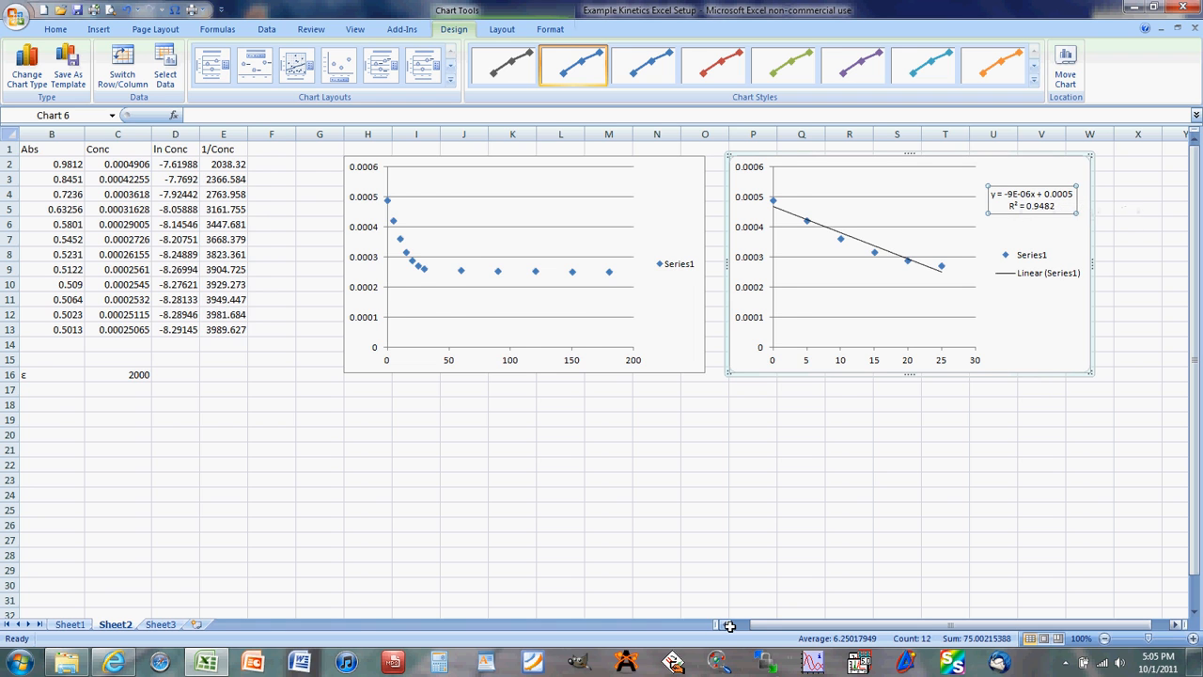
- Enter the column headings Slope in D19 and Intercept in E19 below the data
drag(732, 625, 725, 625)
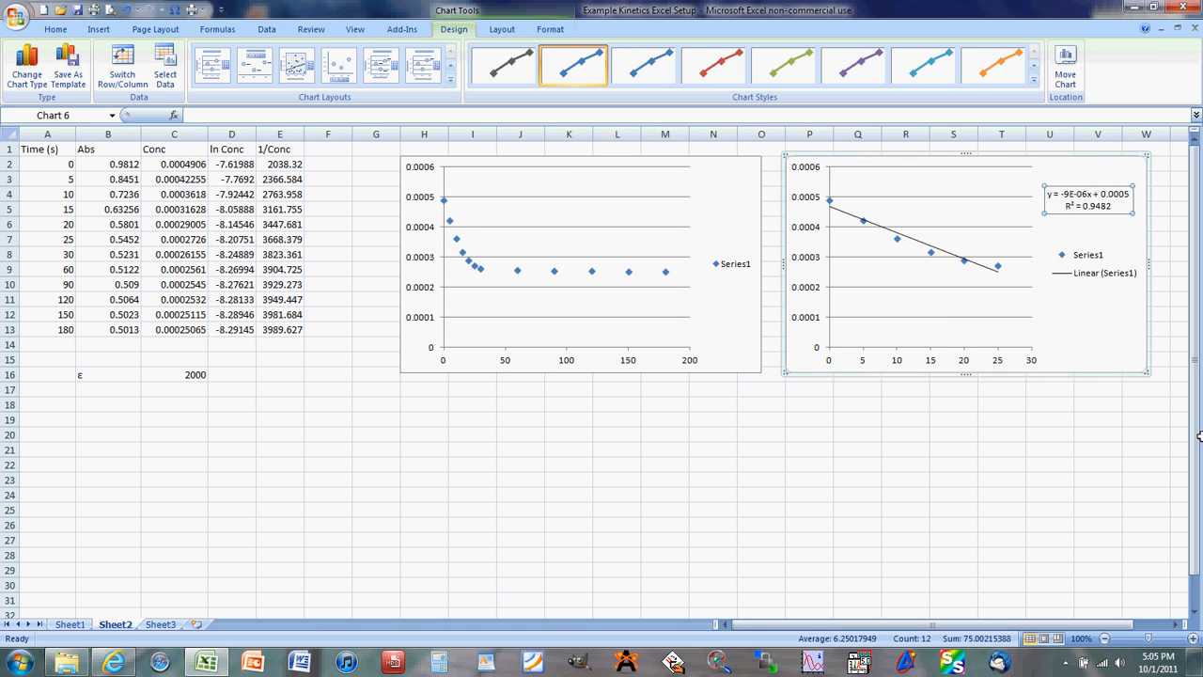
click(227, 420)
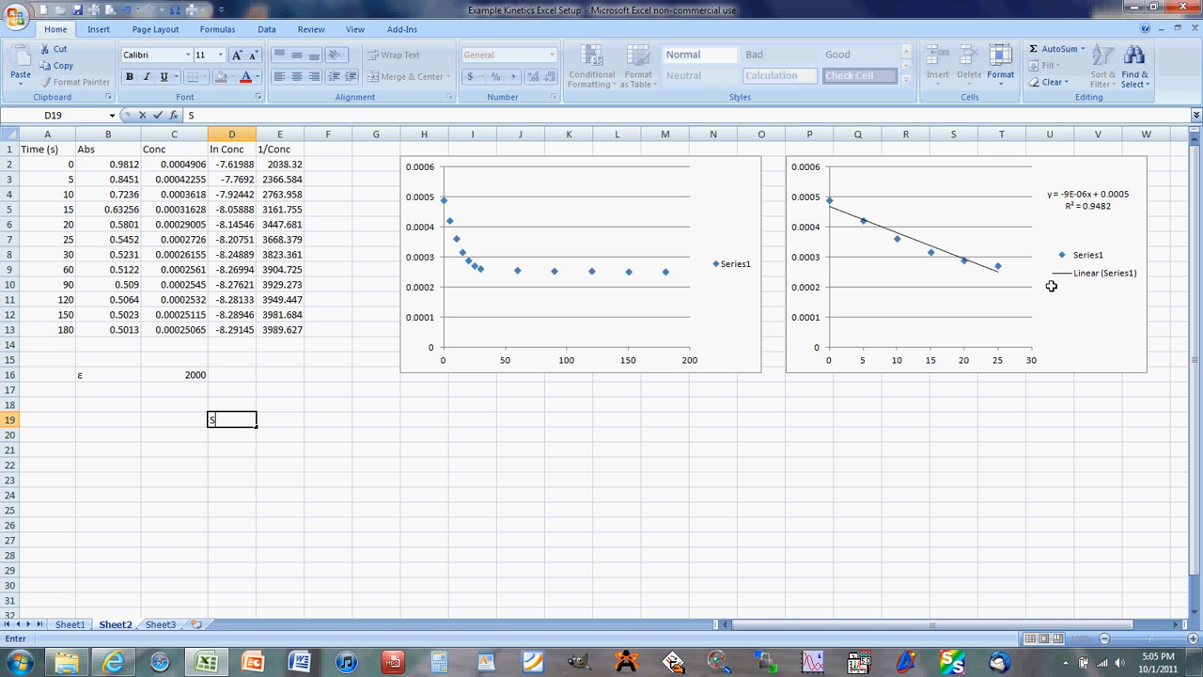
text(Slope)
key(Tab)
text(Intercept)
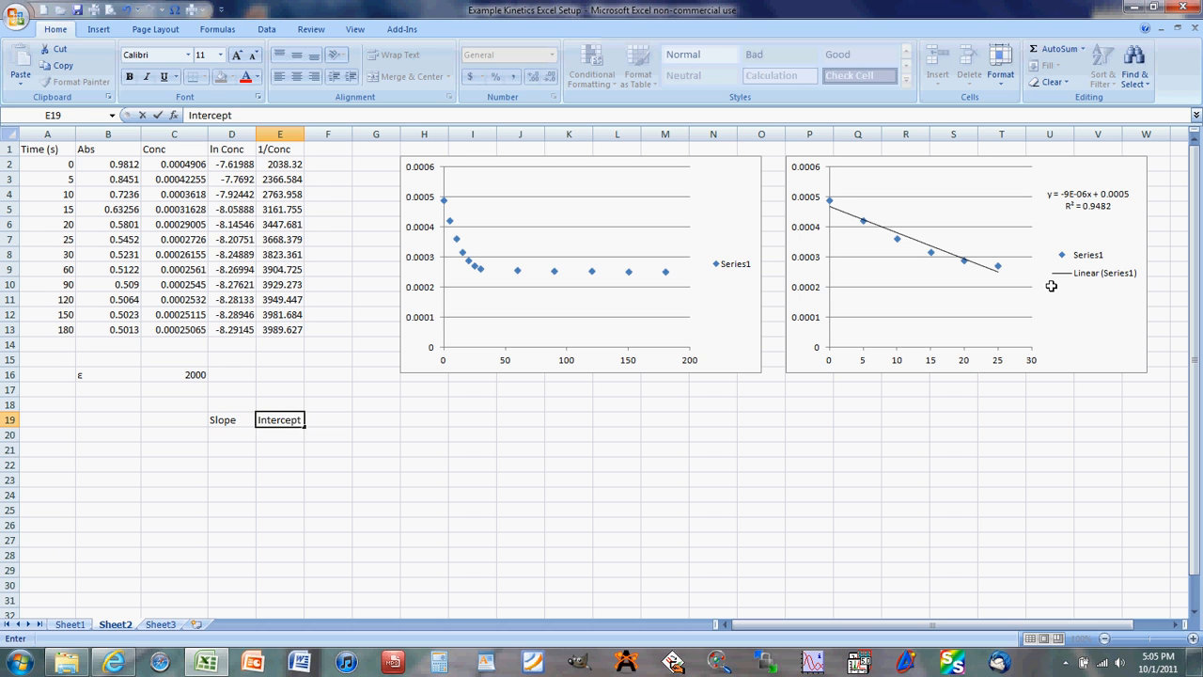
- Label the rows of the regression table Average, St. Dev and R^2 in cells C20 to C22
key(Left)
key(Left)
key(Down)
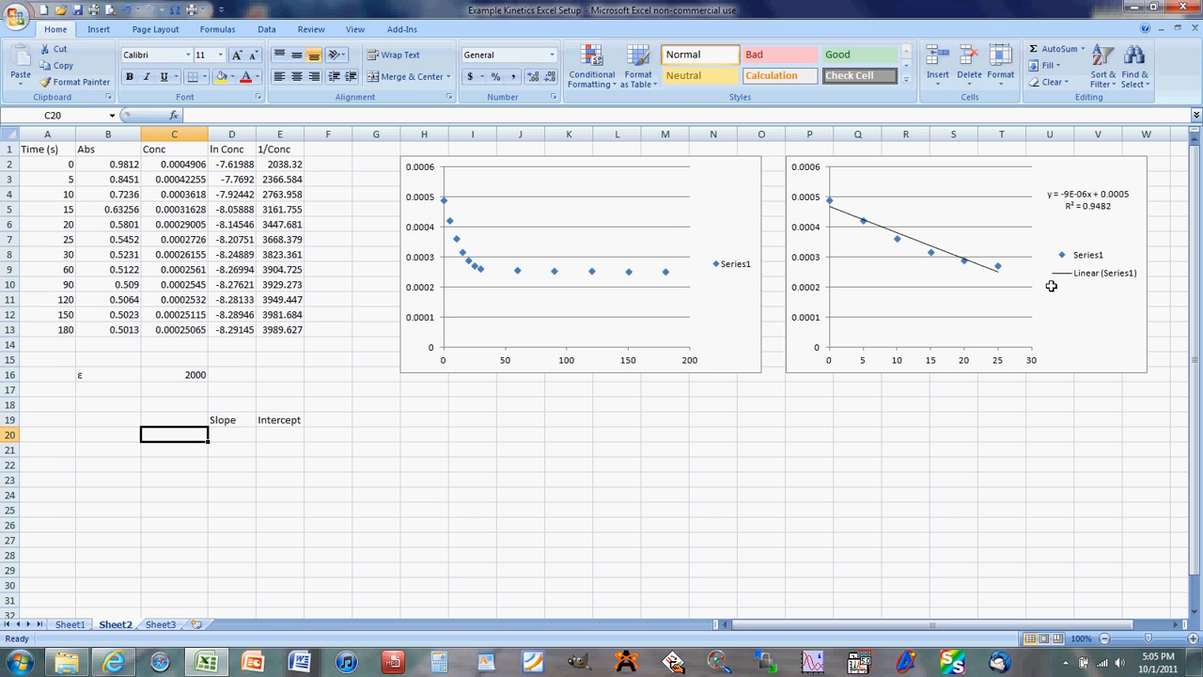
text(Average)
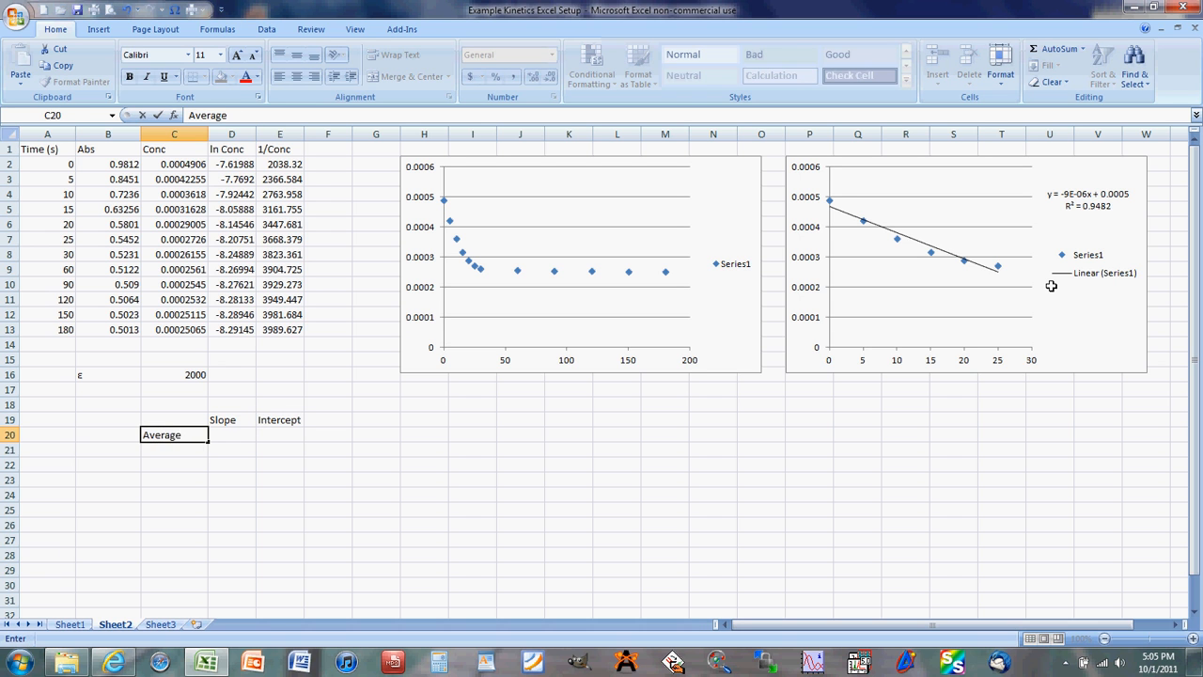
key(Return)
text(St. Dev)
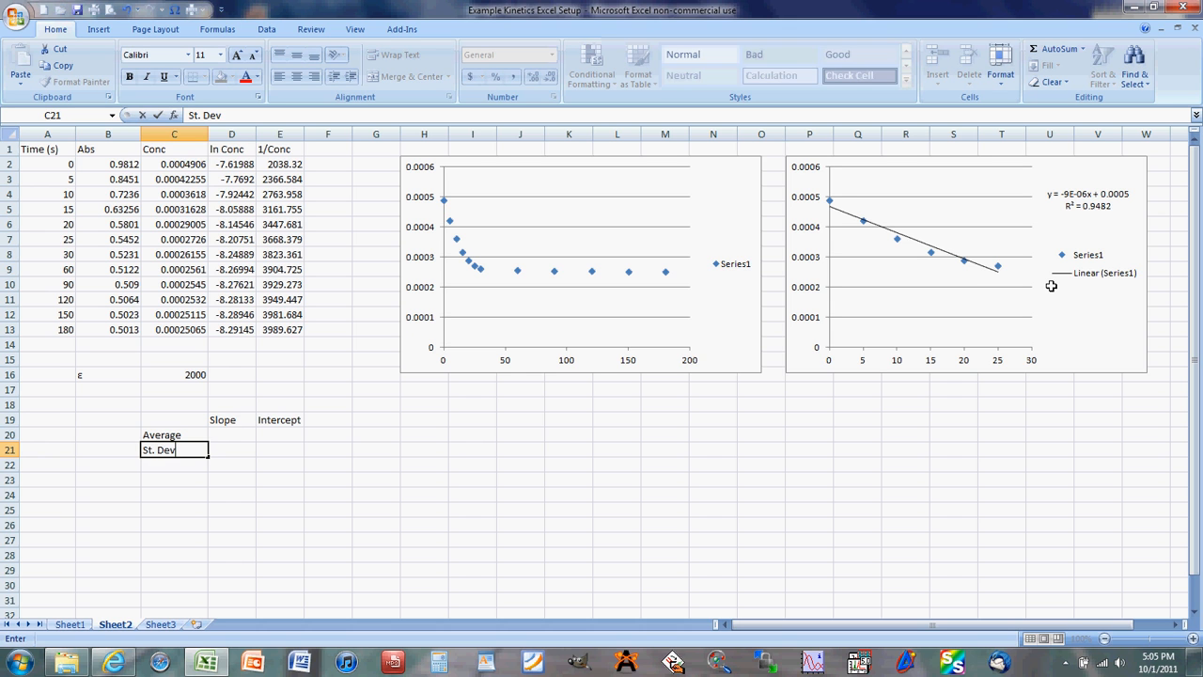
key(Return)
text(R)
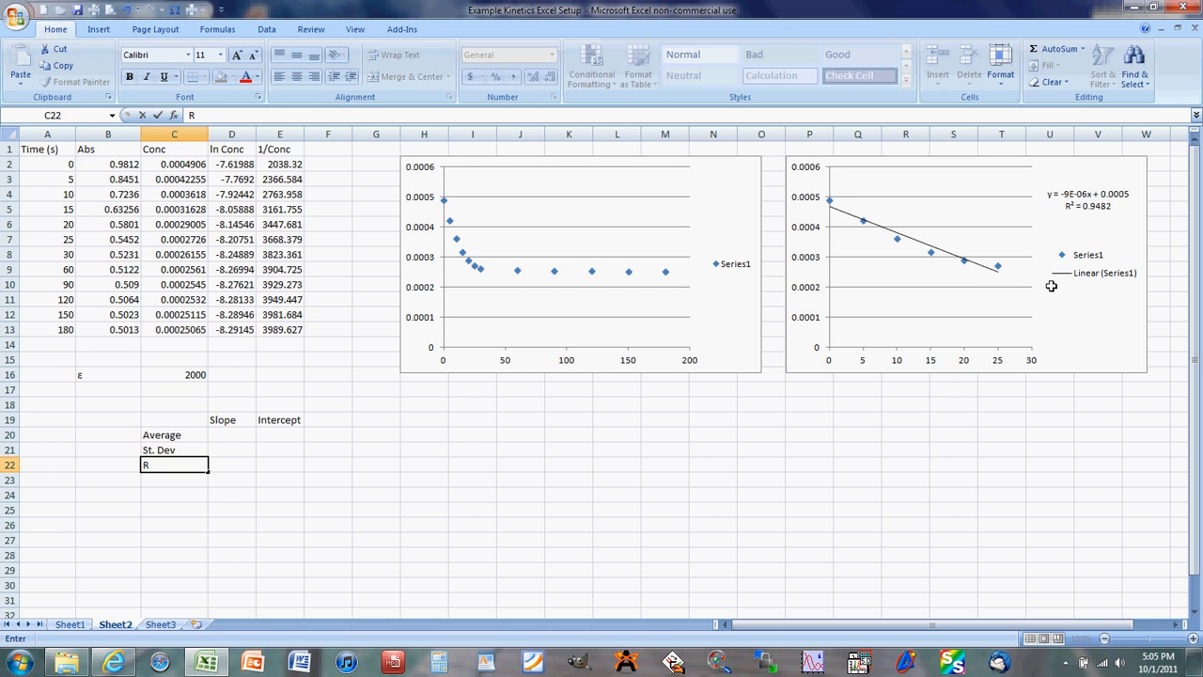
text(^2)
- Insert the LINEST function for the cell range D20:E22, finding it through the function search
drag(236, 435, 270, 456)
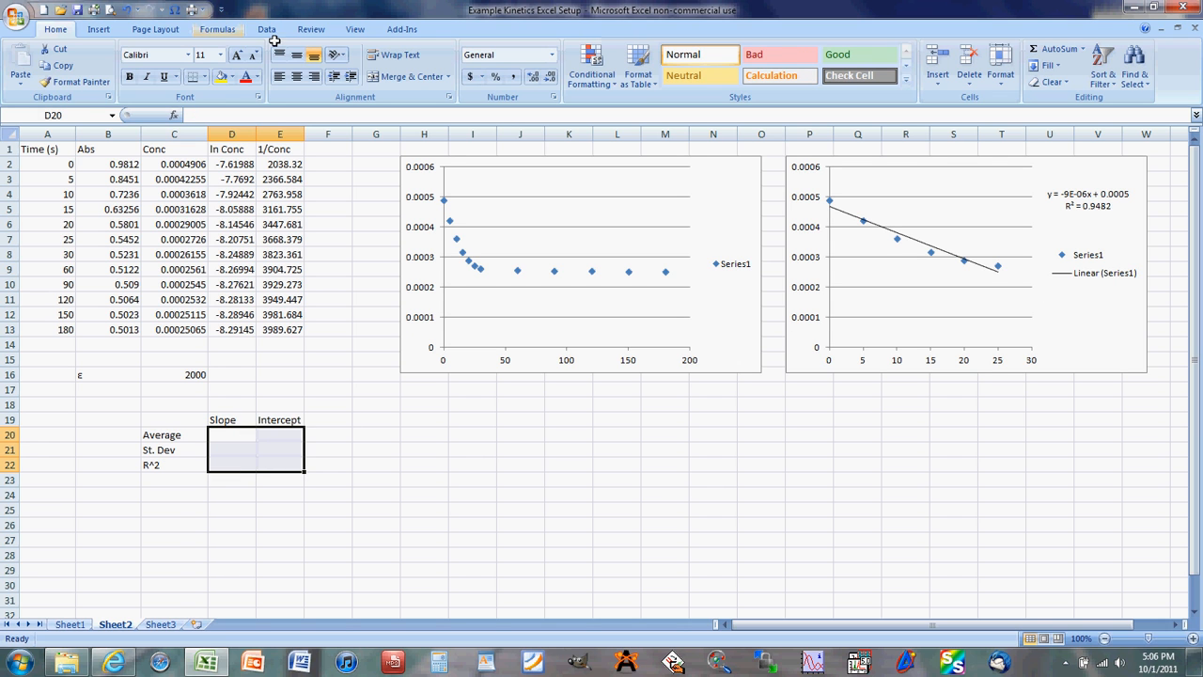
click(175, 116)
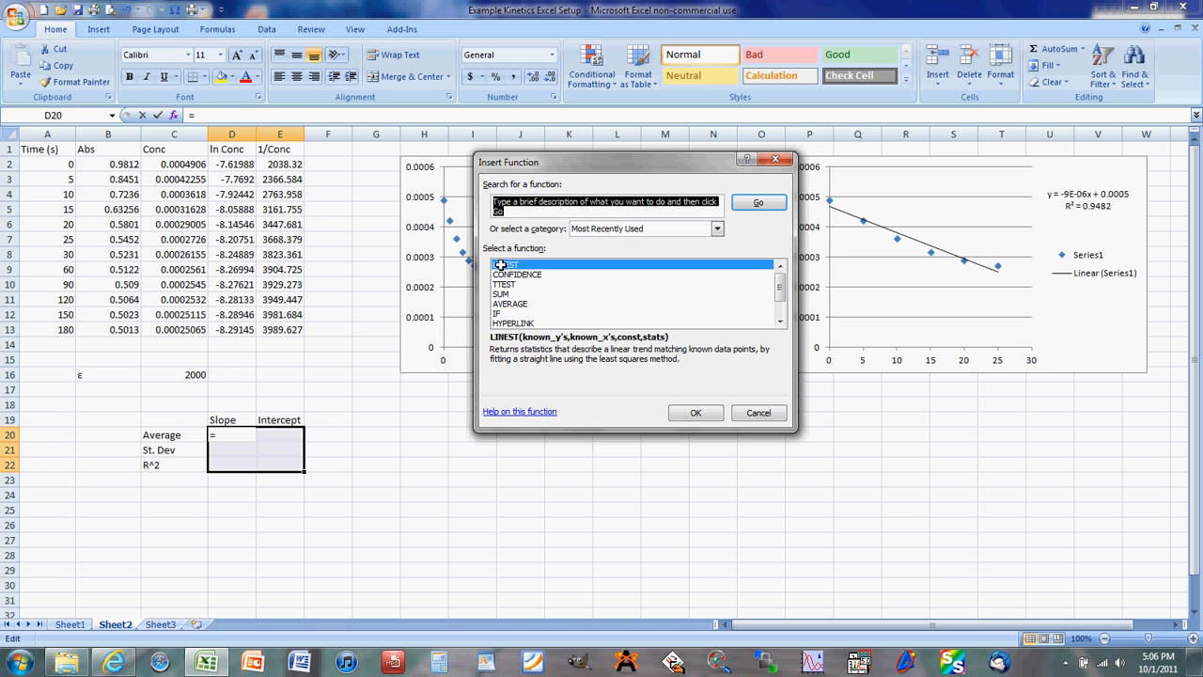
text(L)
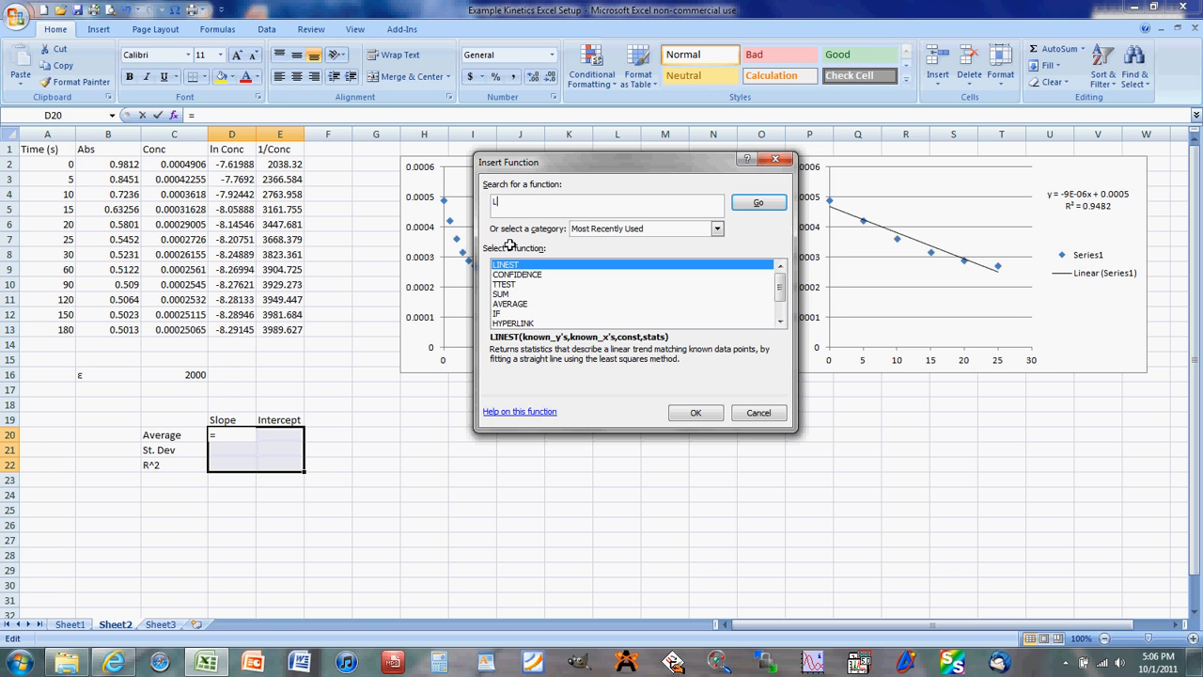
text(ineST)
key(Return)
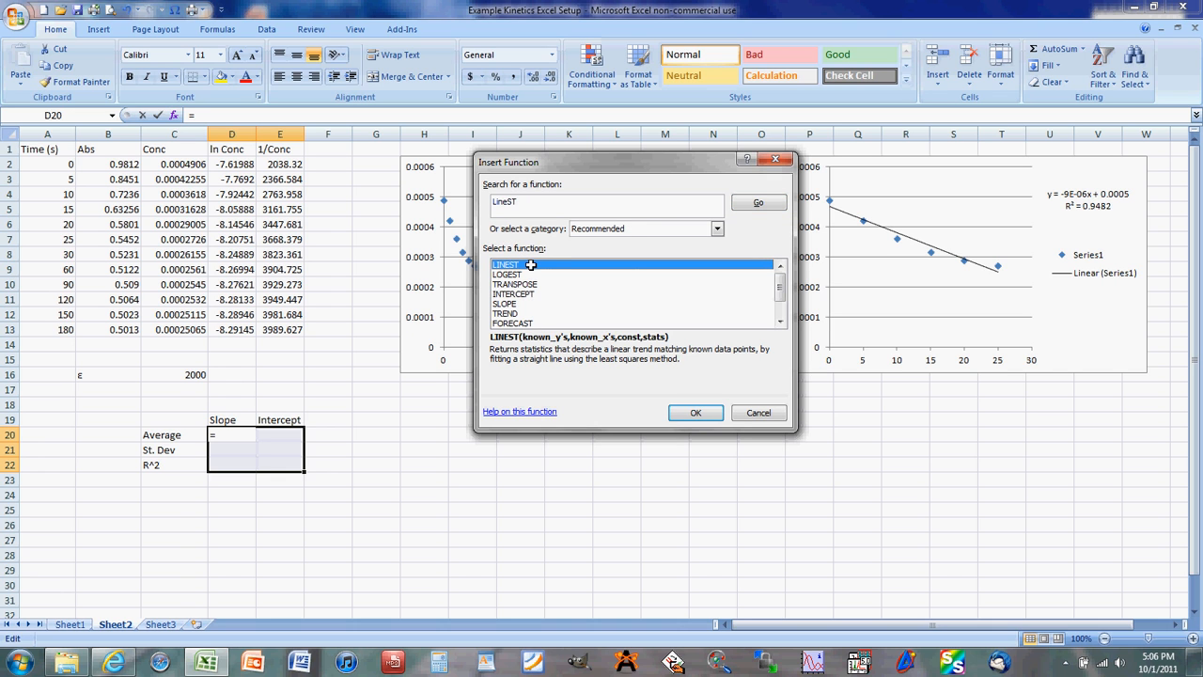
click(686, 409)
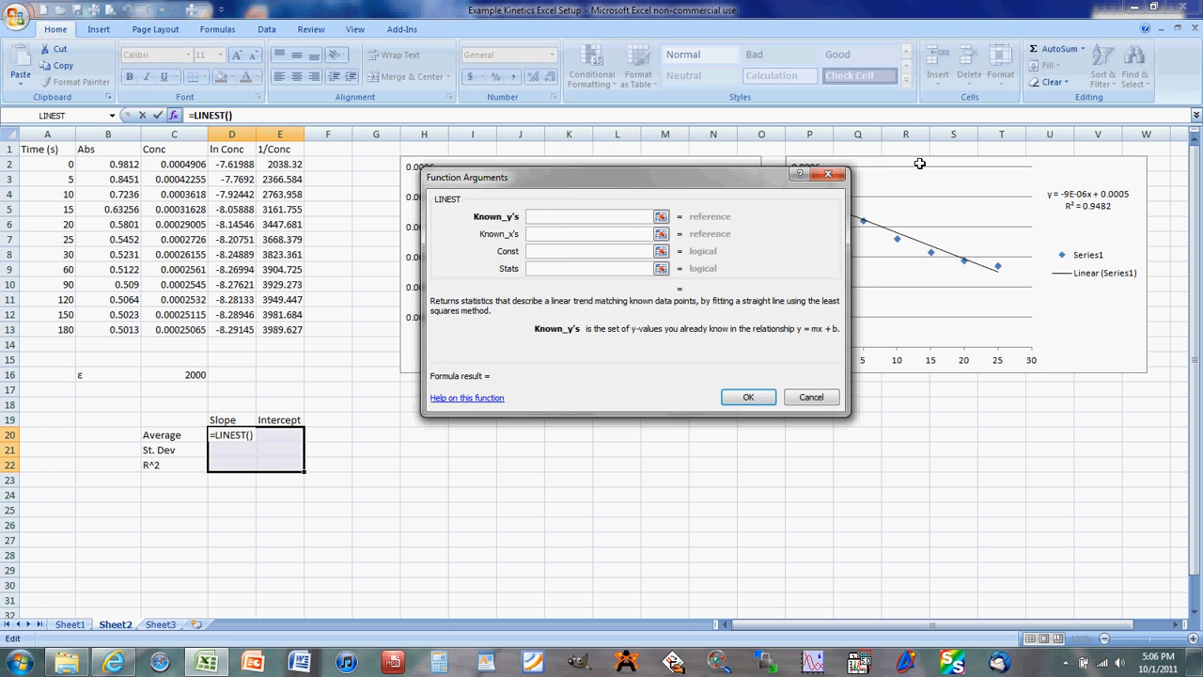
- Set LINEST's known y's to the concentrations C2:C7 and its known x's to the times A2:A7
click(661, 217)
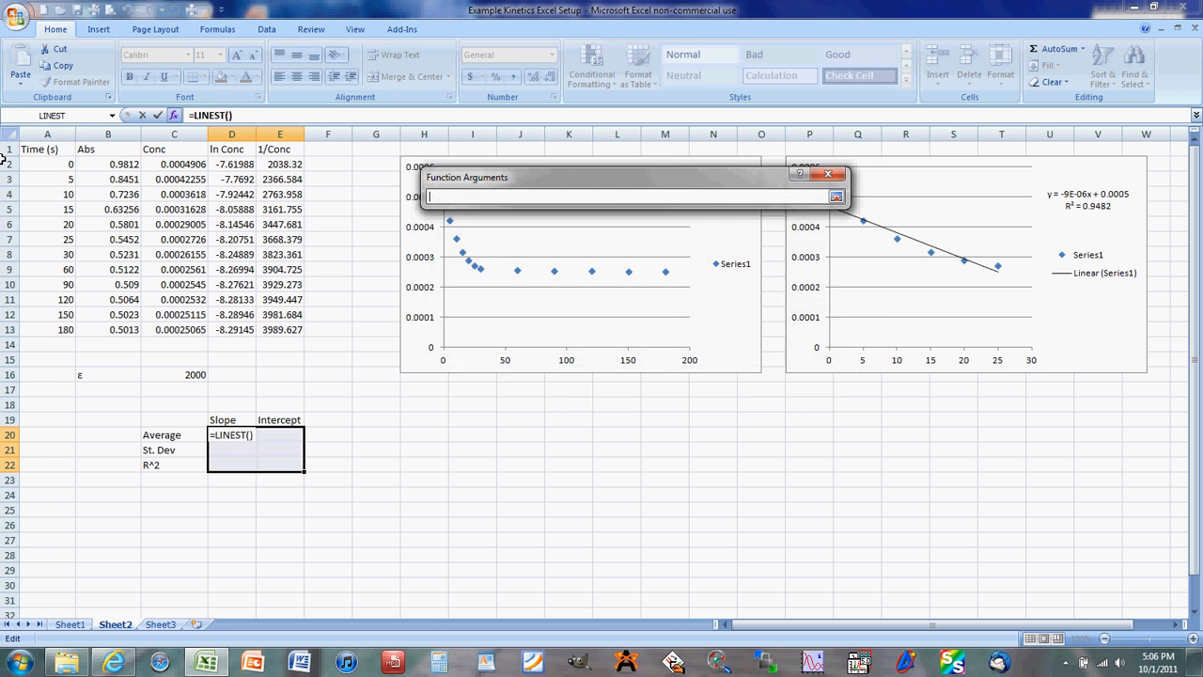
click(161, 165)
drag(162, 166, 187, 241)
click(833, 195)
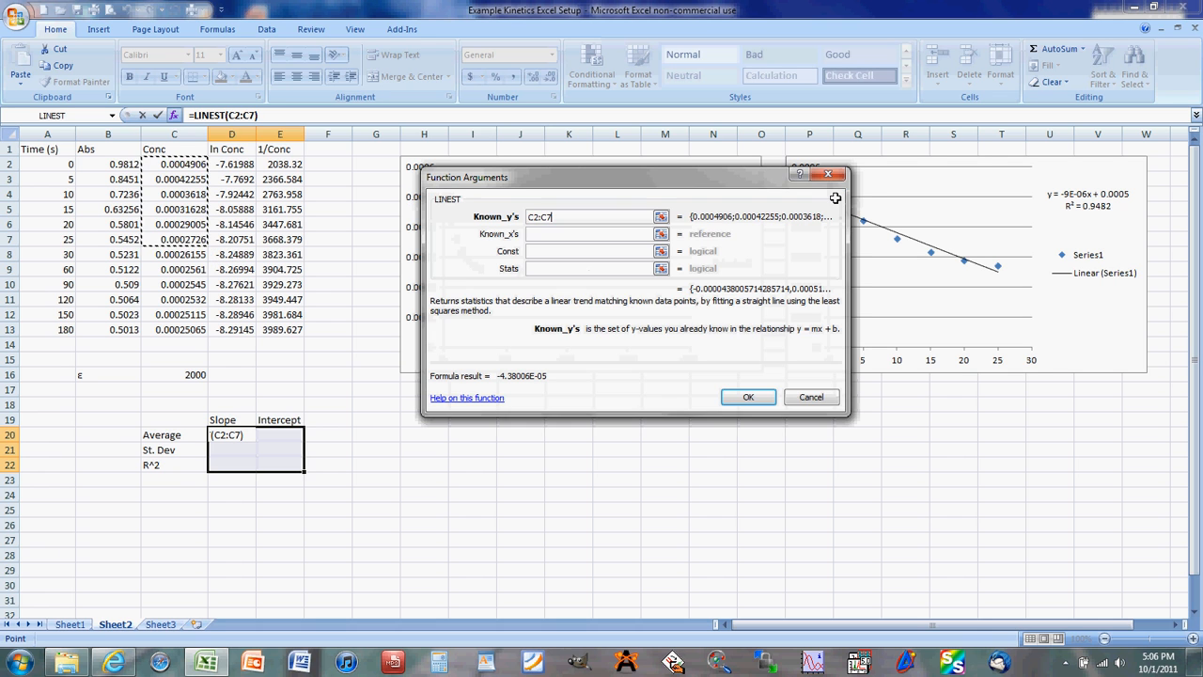
click(662, 234)
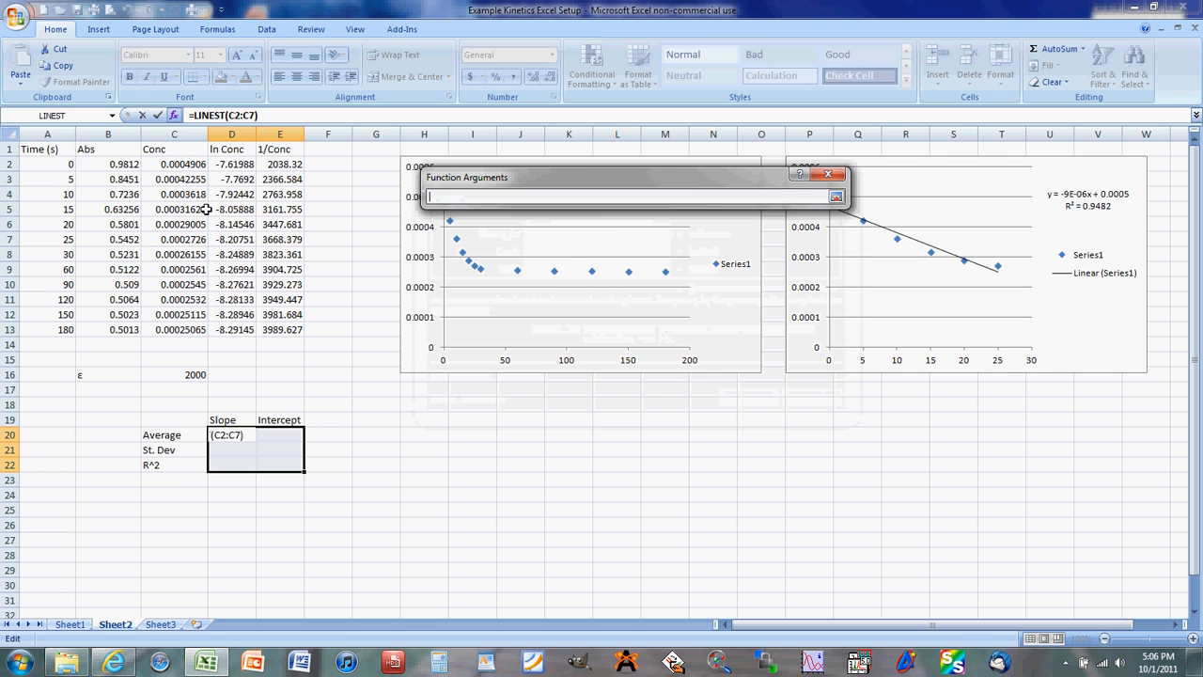
drag(70, 163, 70, 238)
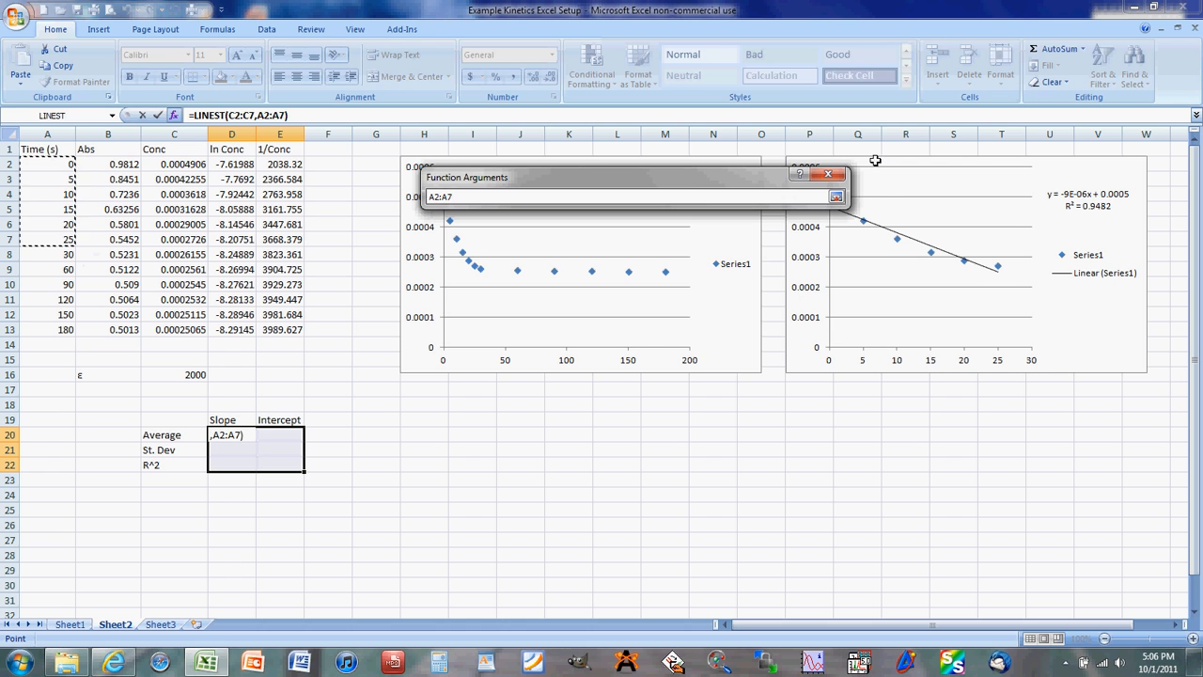
click(836, 196)
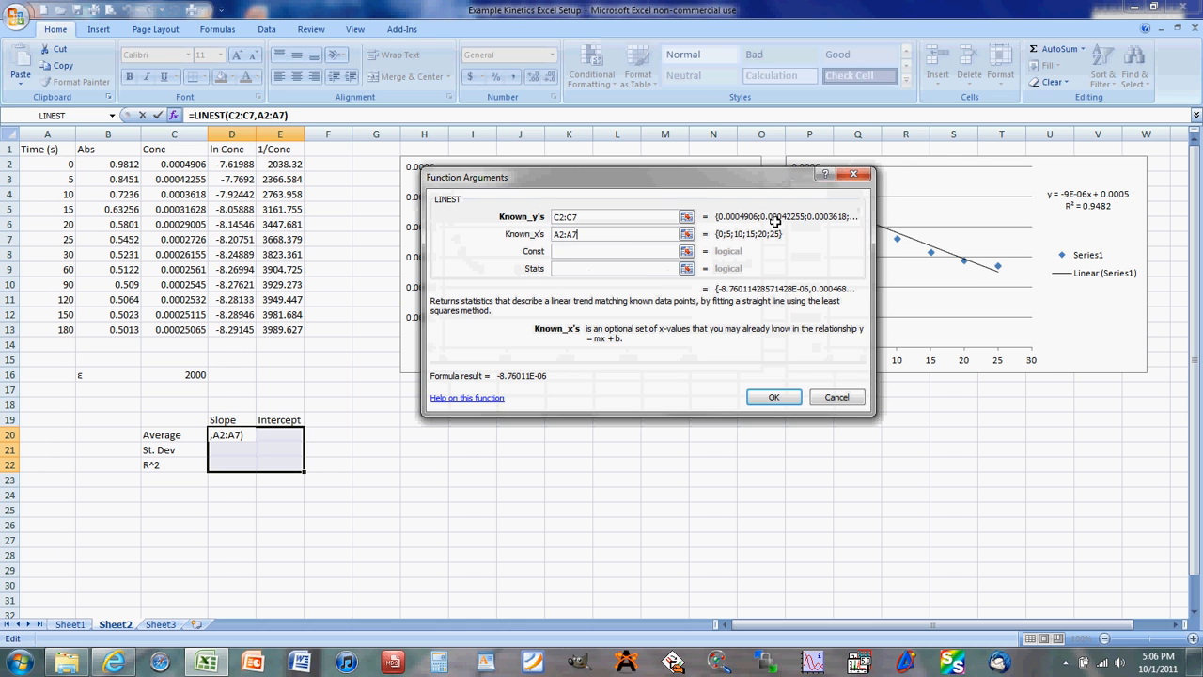
- Set both the Const and Stats arguments of LINEST to true and accept the function
click(588, 248)
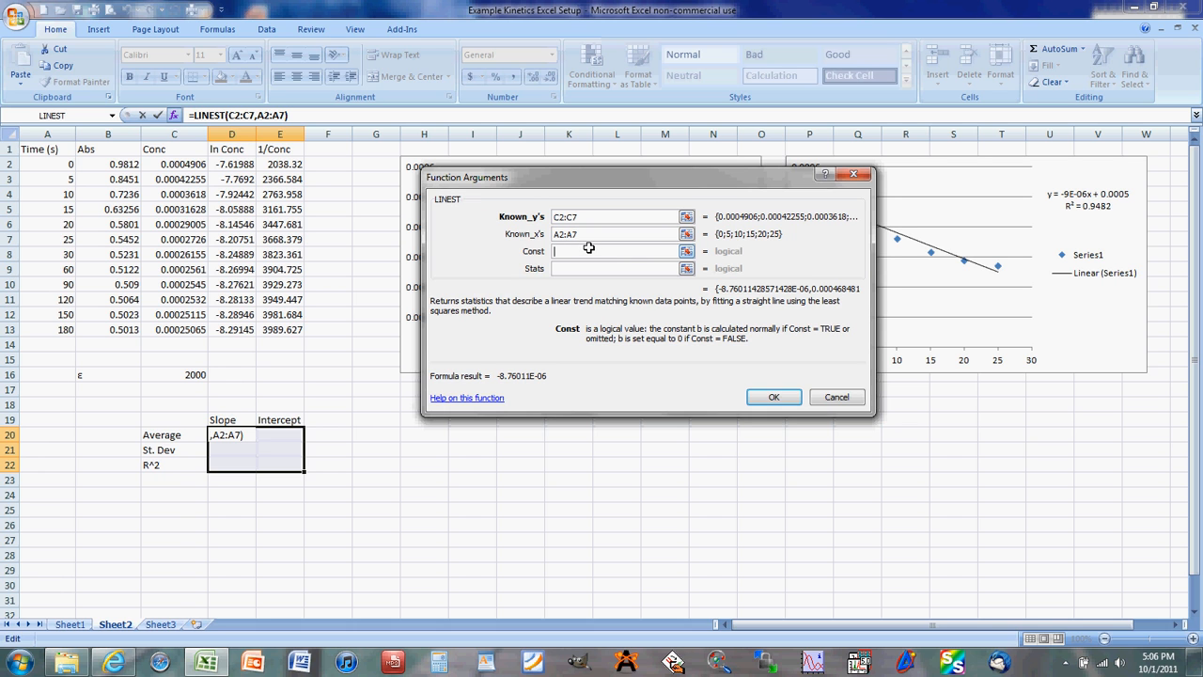
text(true)
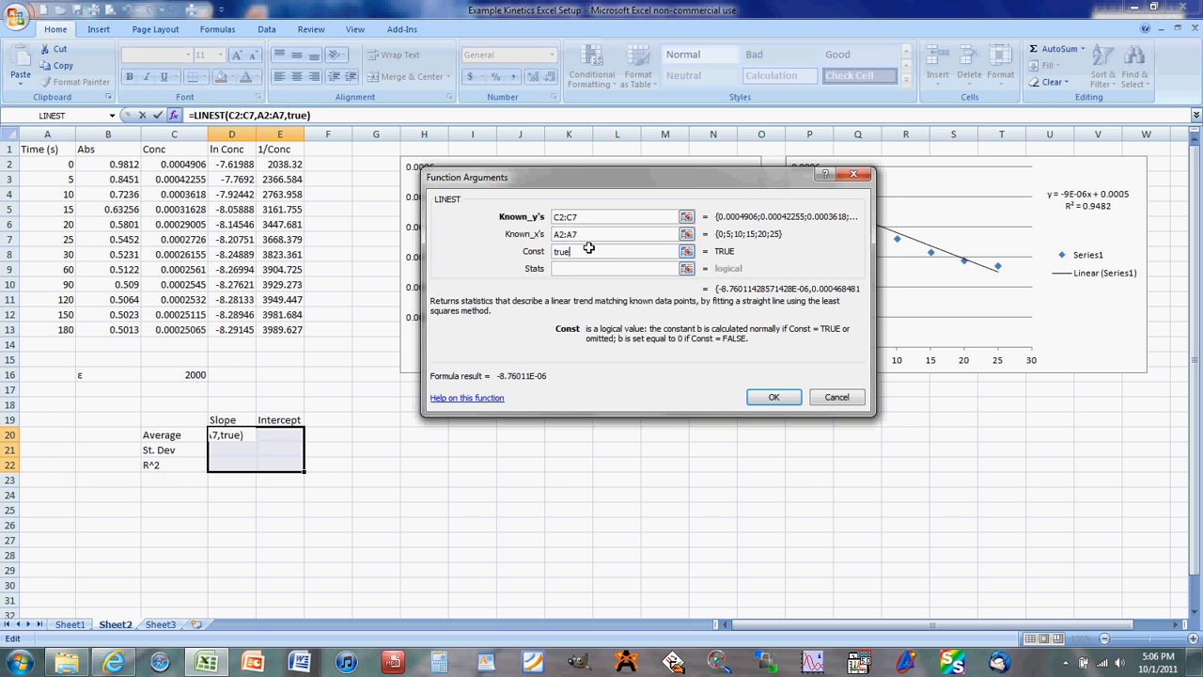
key(Tab)
text(true)
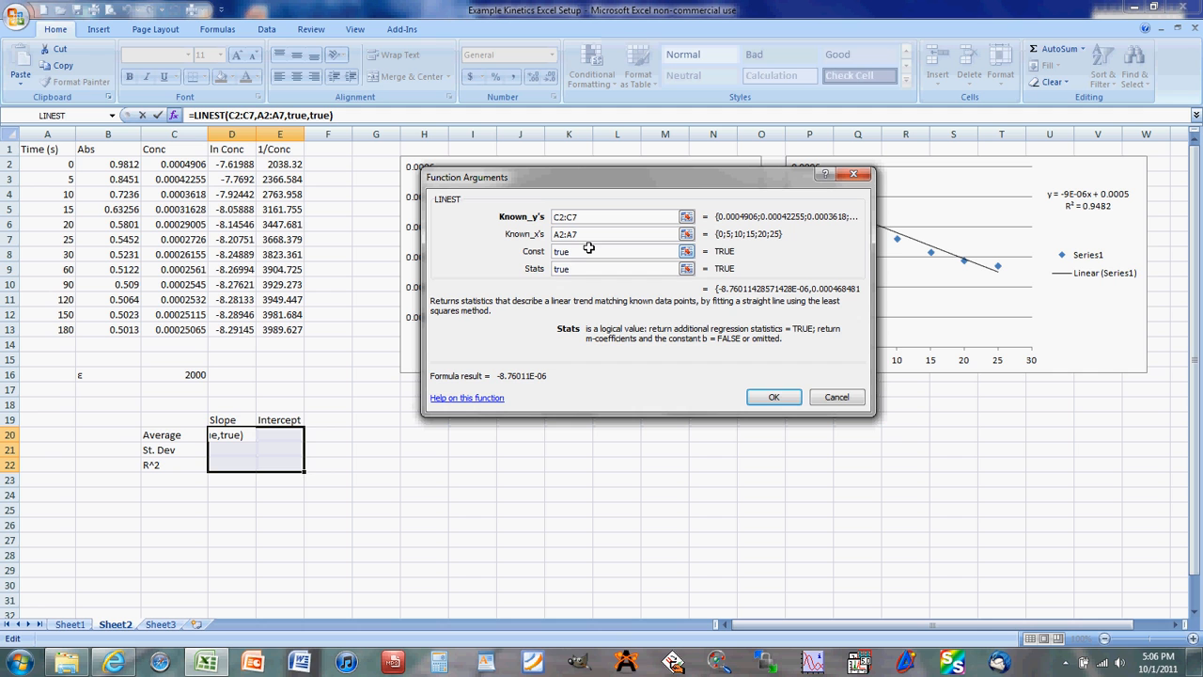
click(774, 396)
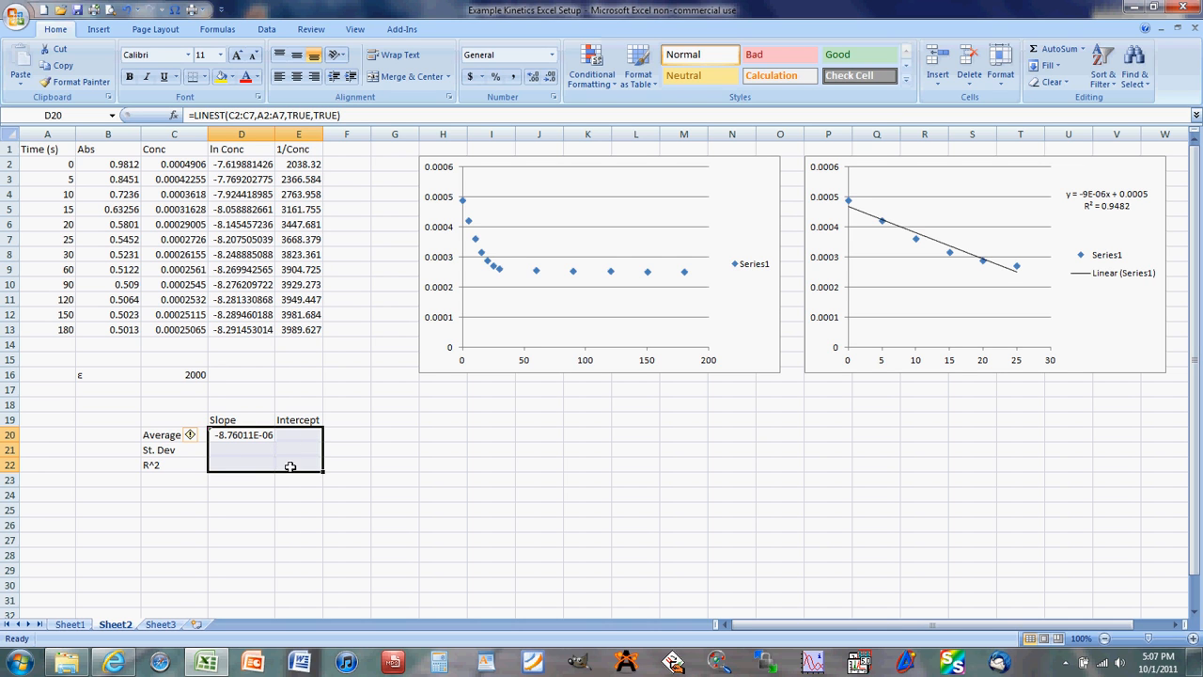
- Re-enter the LINEST formula as an array formula so it fills the whole range D20:E22
click(382, 113)
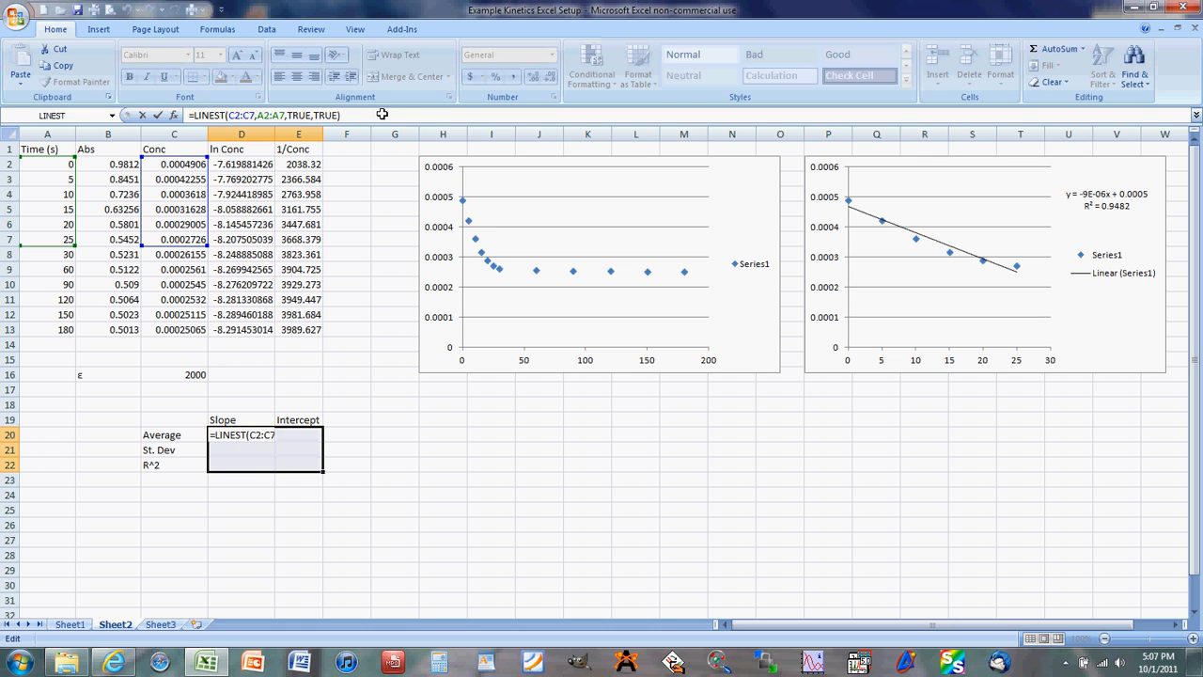
click(381, 114)
key(ctrl+shift+Return)
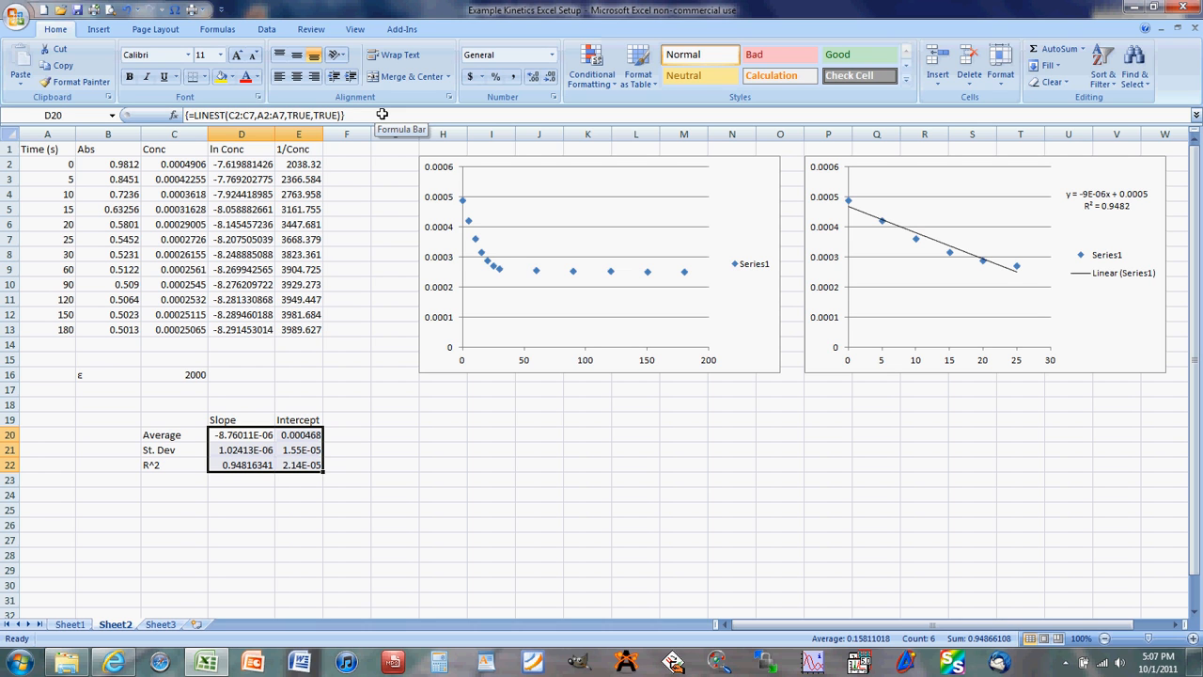
click(301, 463)
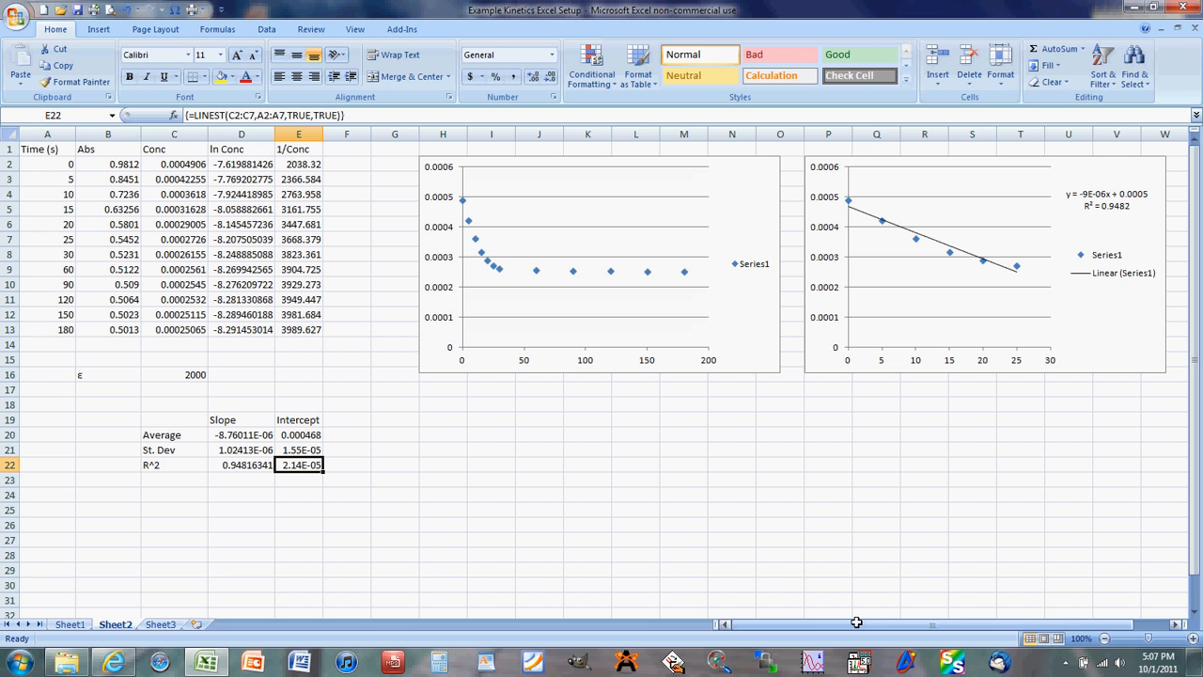
click(1065, 662)
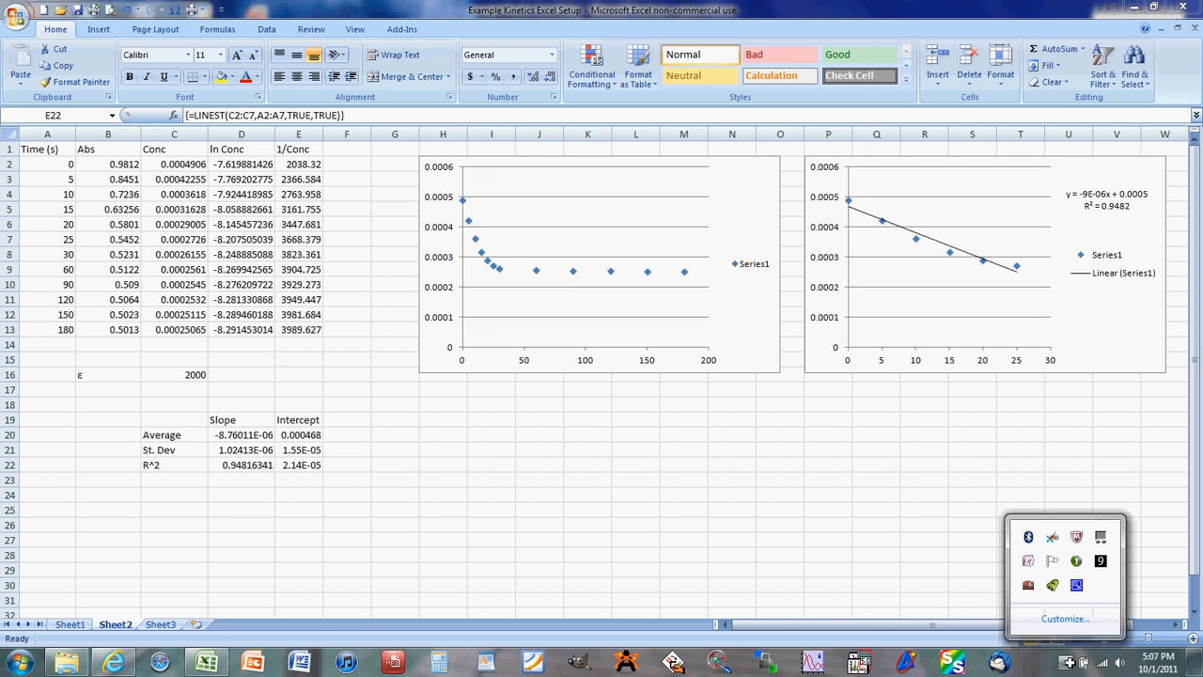
click(1076, 584)
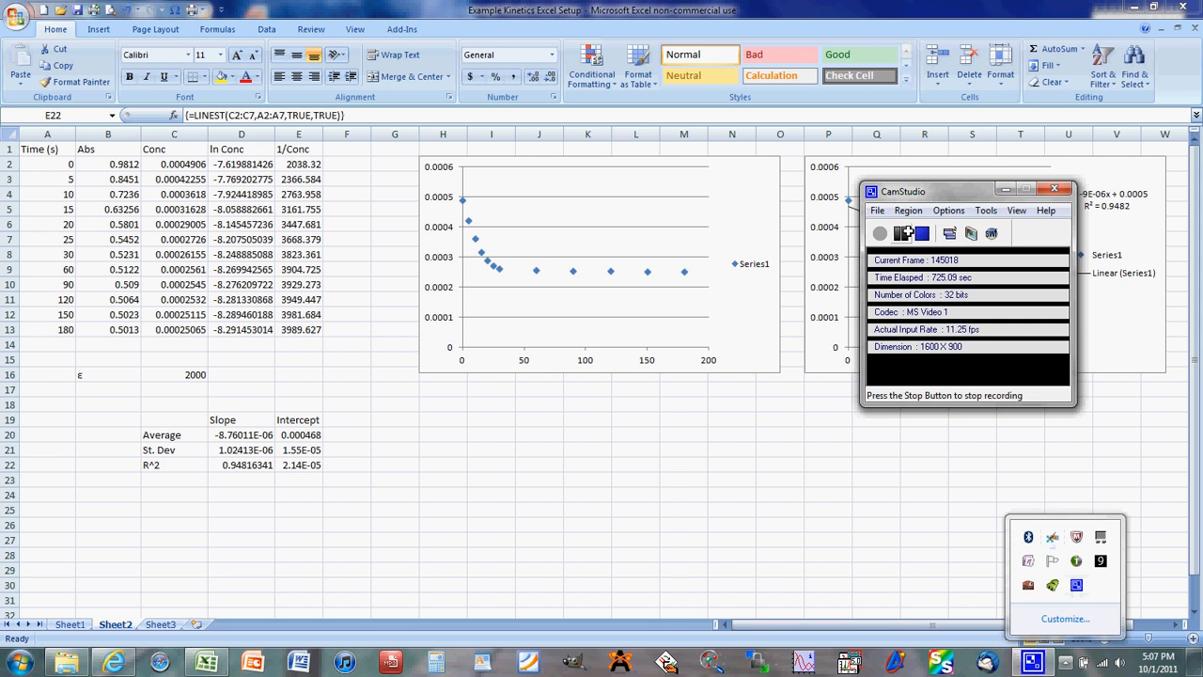